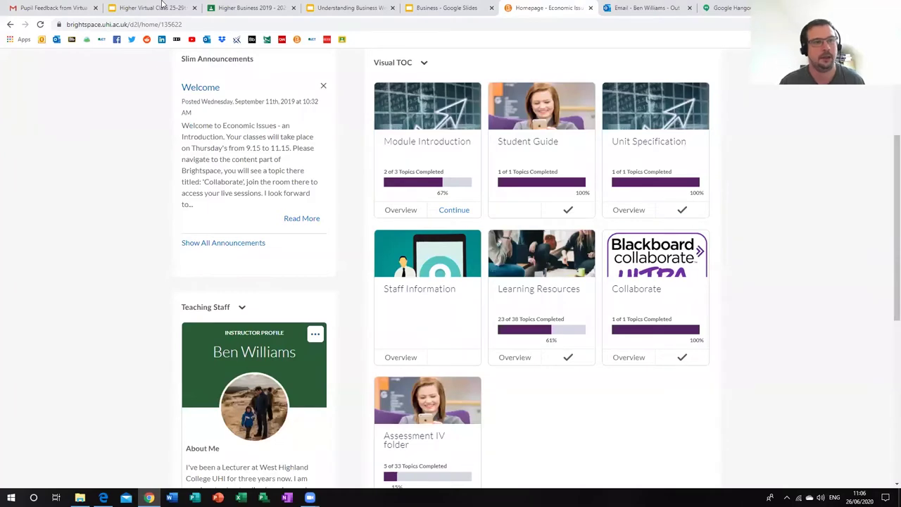
Step: Switch to the Higher Business 2019 - 2020 class and look through the New Pupils 2020 topic in its classwork
click(109, 6)
click(265, 7)
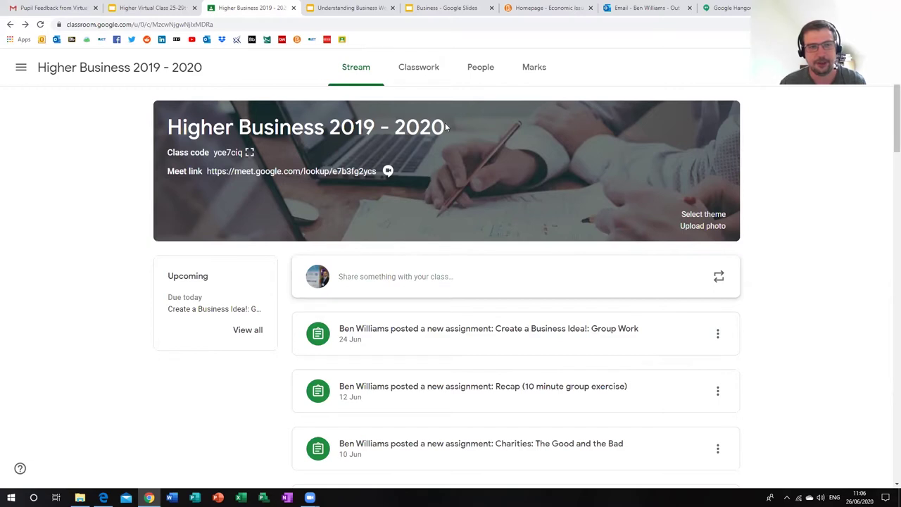
drag(373, 130, 329, 130)
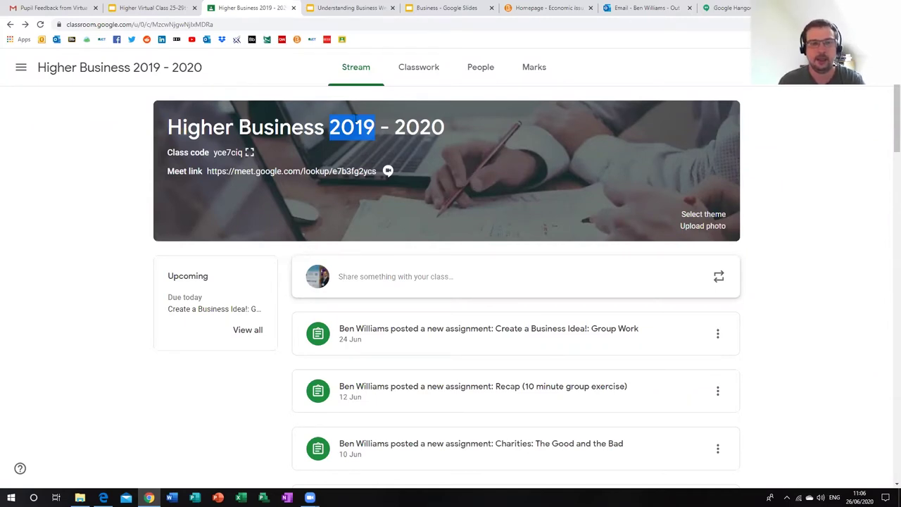
click(419, 70)
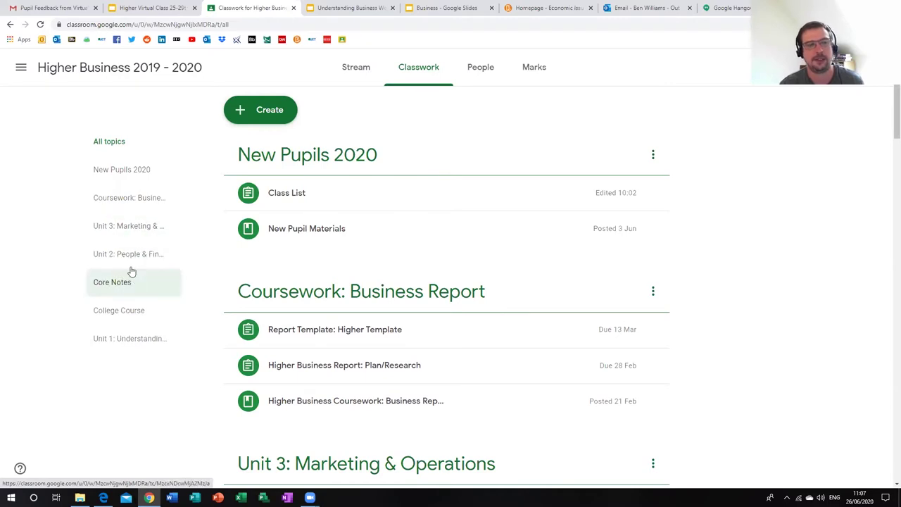
click(133, 172)
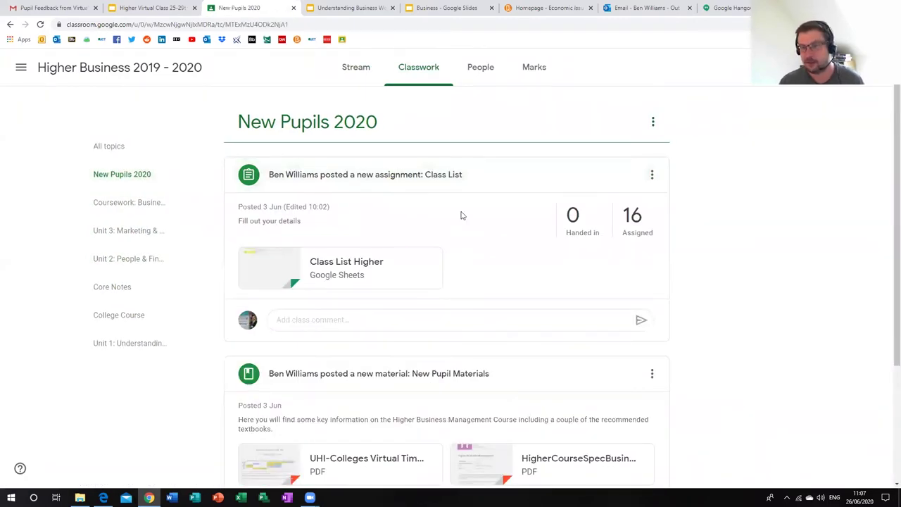
scroll(556, 229, down, 3)
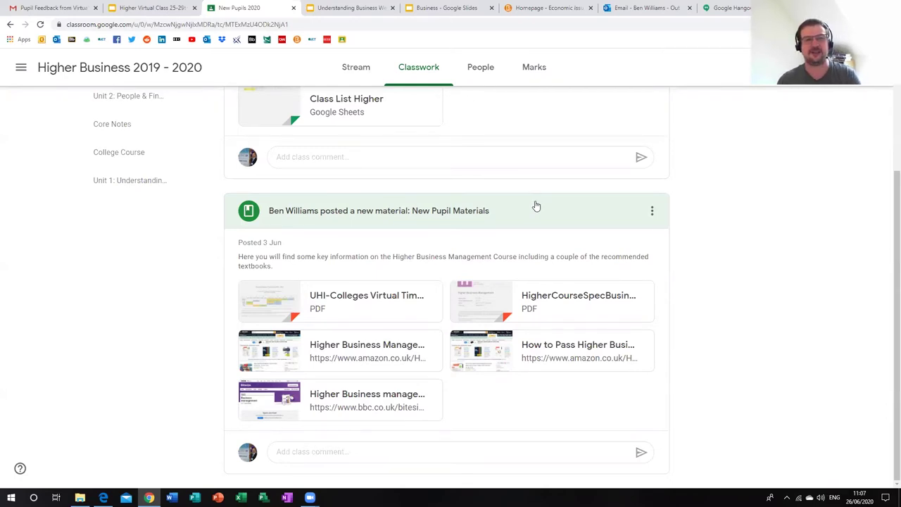
scroll(535, 204, up, 2)
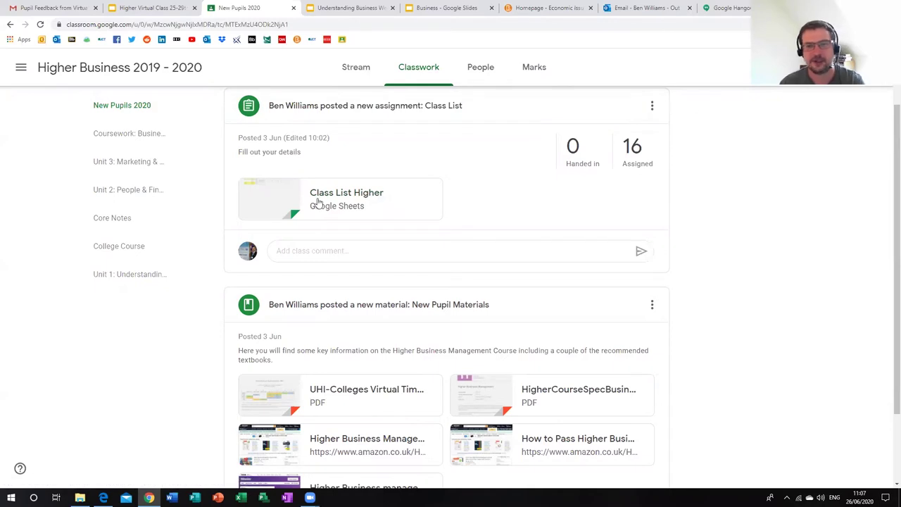
Step: Open the Class List assignment for editing, inspect the student access option of its attached sheet, and close it unchanged
click(651, 106)
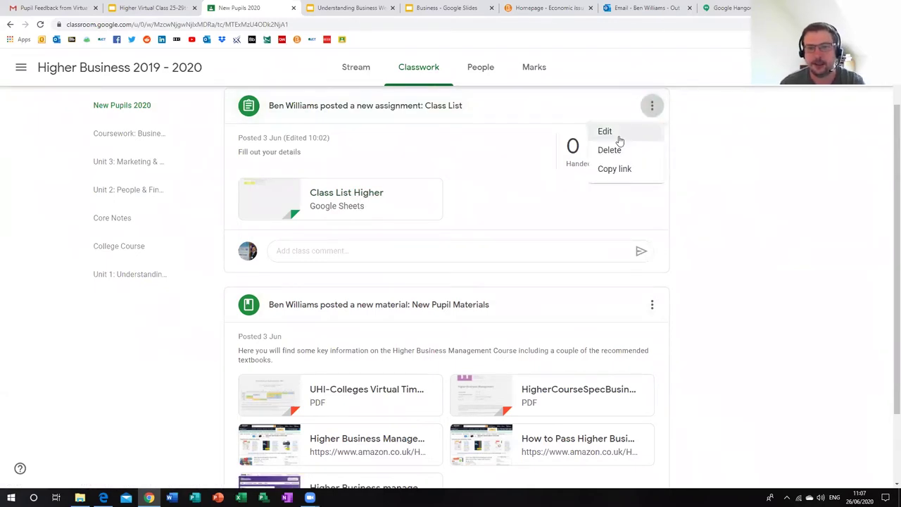
click(604, 132)
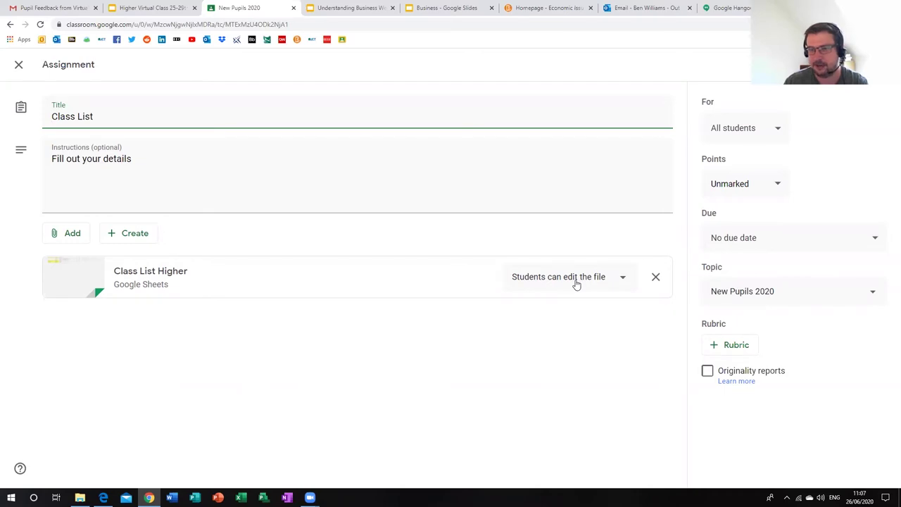
click(18, 64)
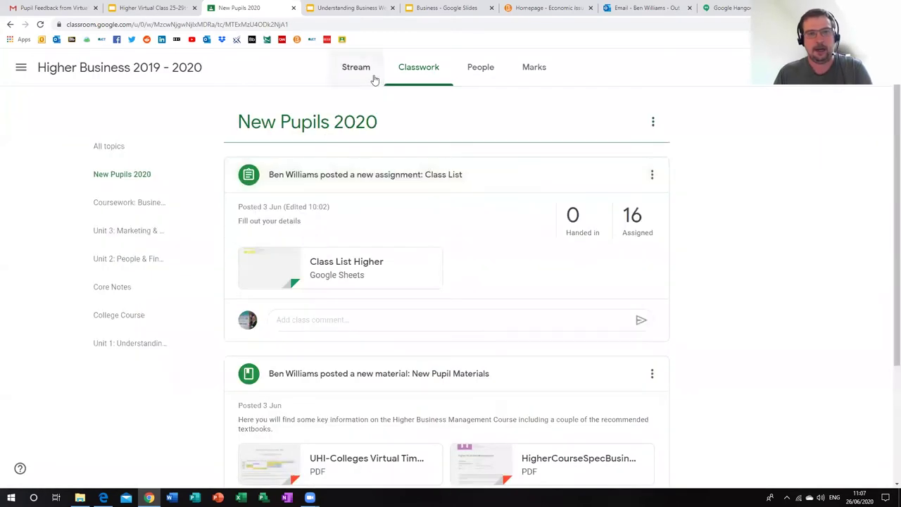
Step: Join the class's Google Meet call from the Stream's Meet link with microphone and camera off, dismissing the invitation details
click(360, 71)
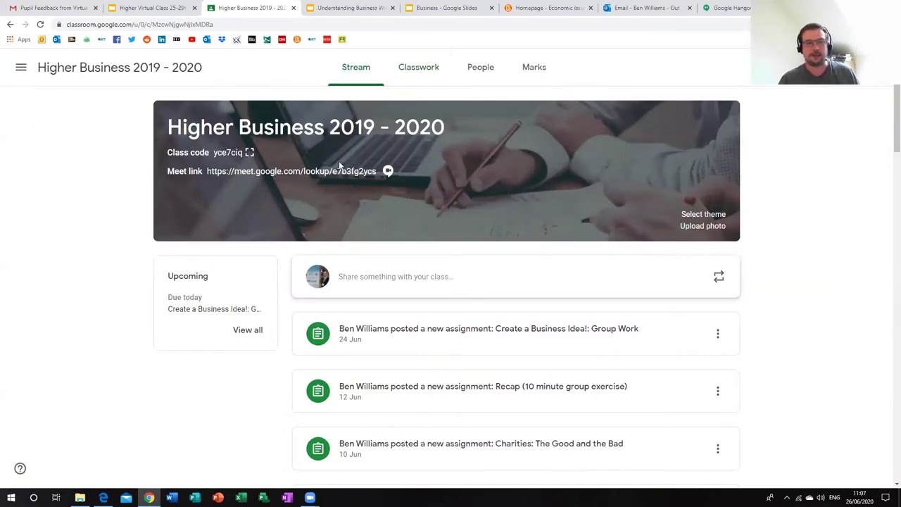
click(284, 175)
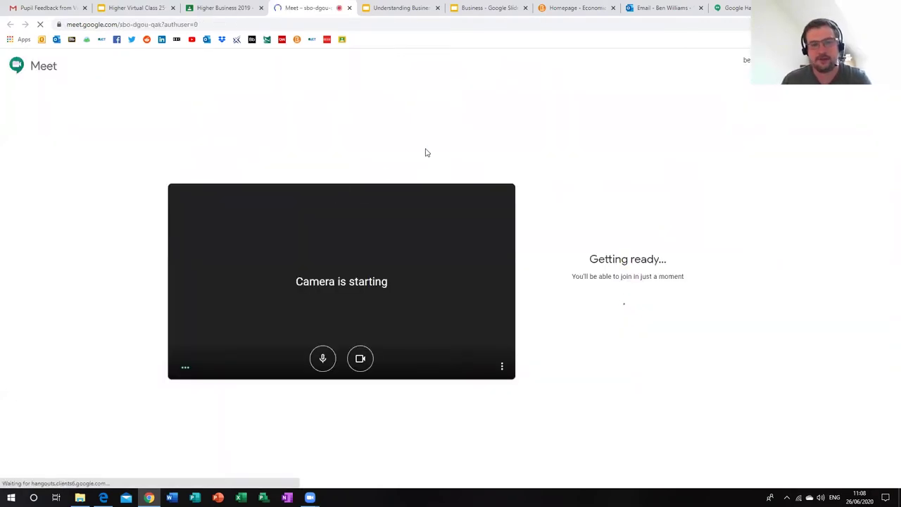
click(322, 358)
click(359, 359)
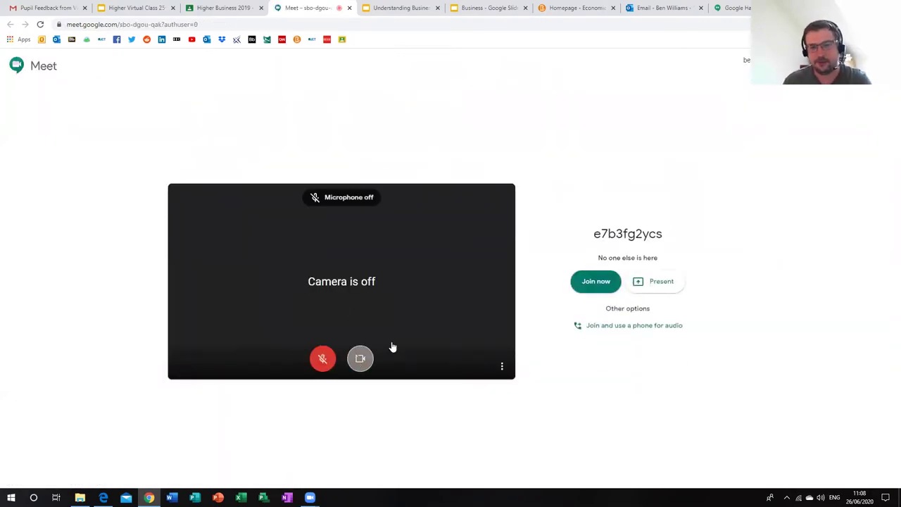
click(595, 281)
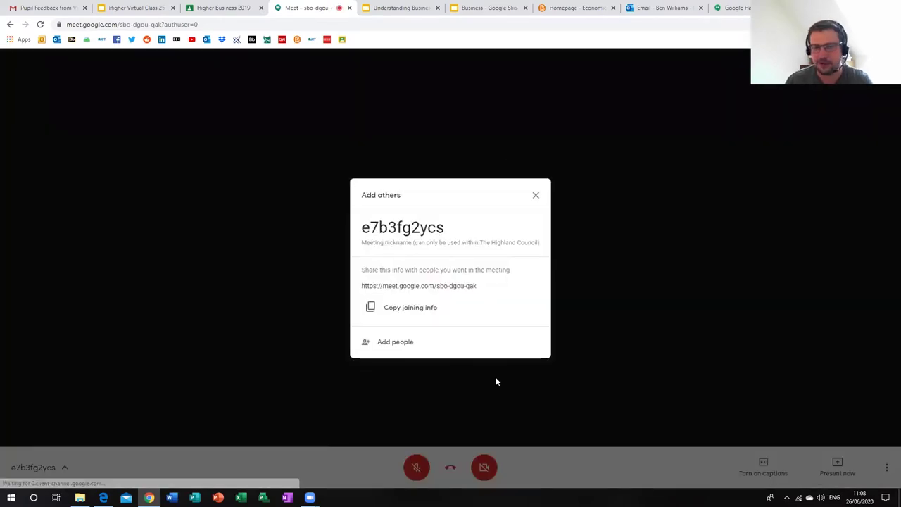
click(535, 200)
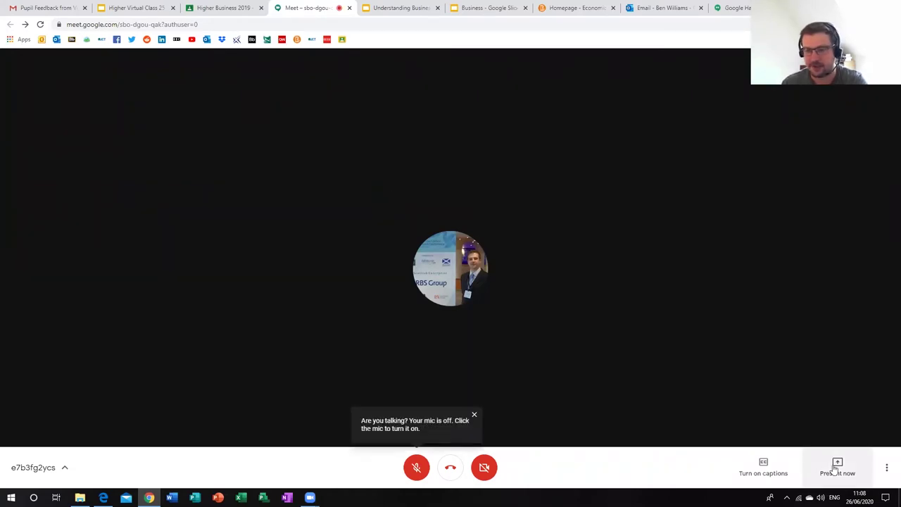
Step: Open the meeting chat and present the entire screen to the call
click(869, 64)
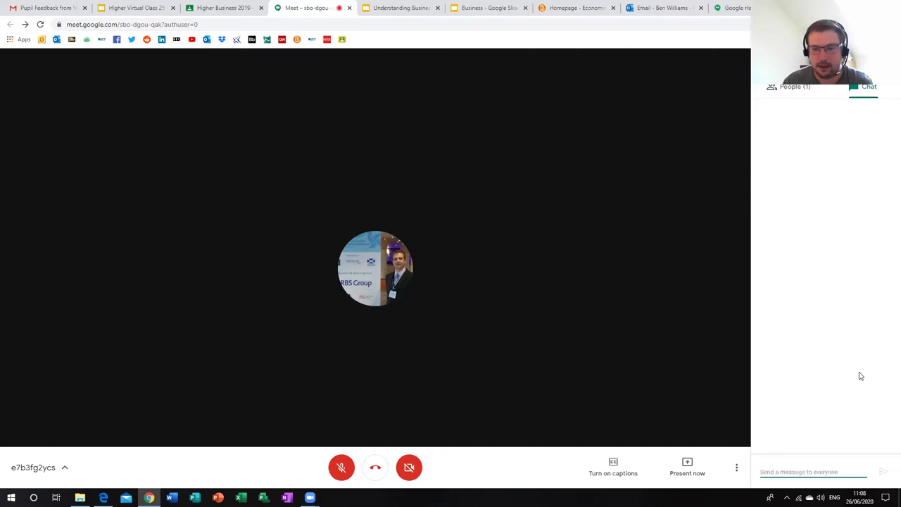
click(686, 469)
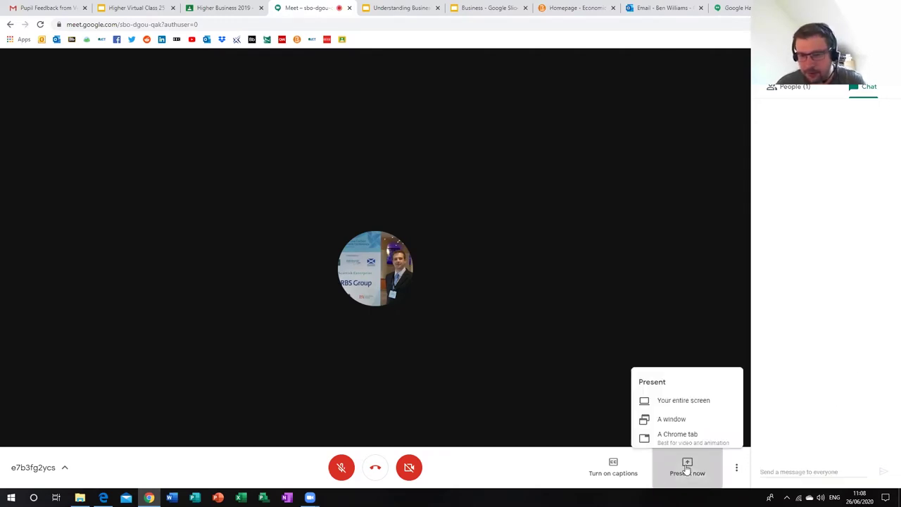
click(696, 386)
click(406, 142)
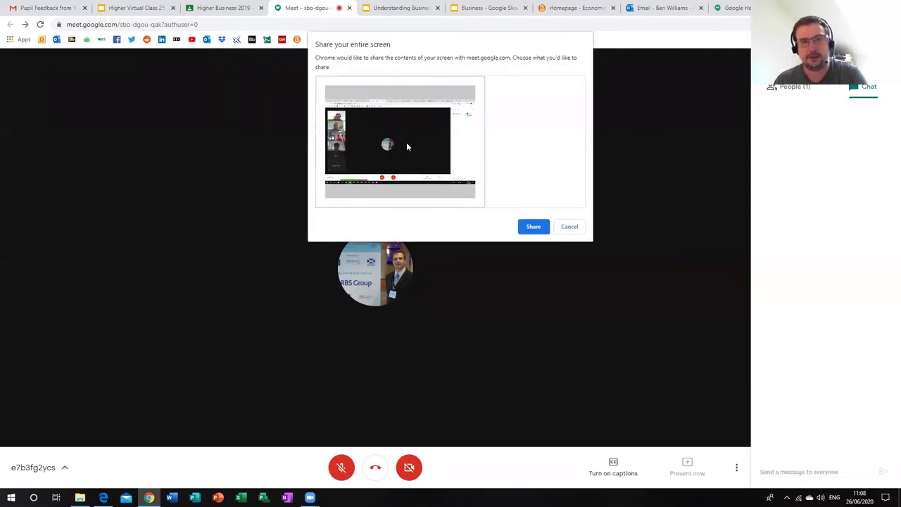
click(533, 226)
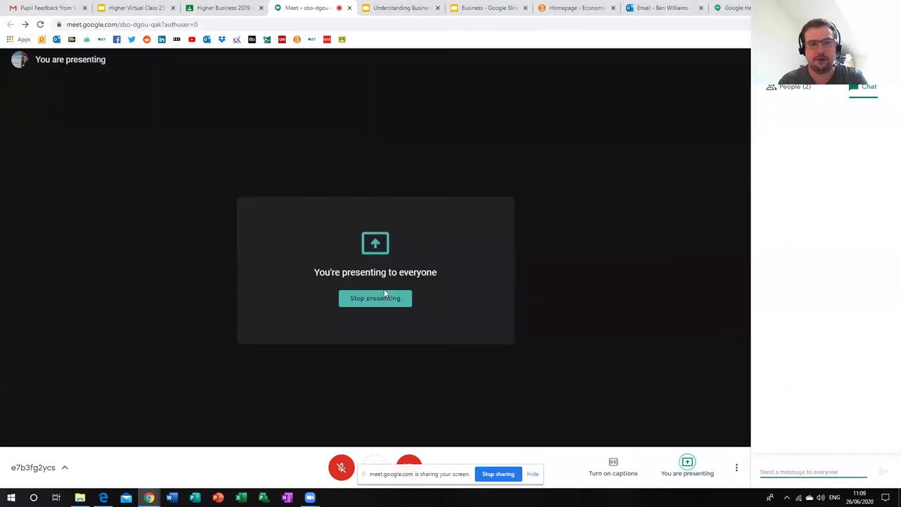
Step: Show the Understanding Business Week 2 adapted1 slides on the shared screen, and end the presentation and Meet session
click(398, 6)
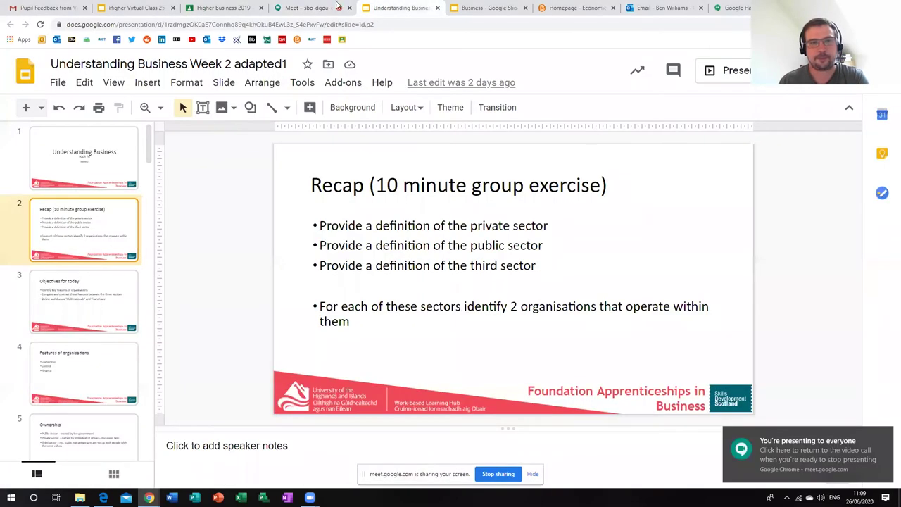
click(313, 6)
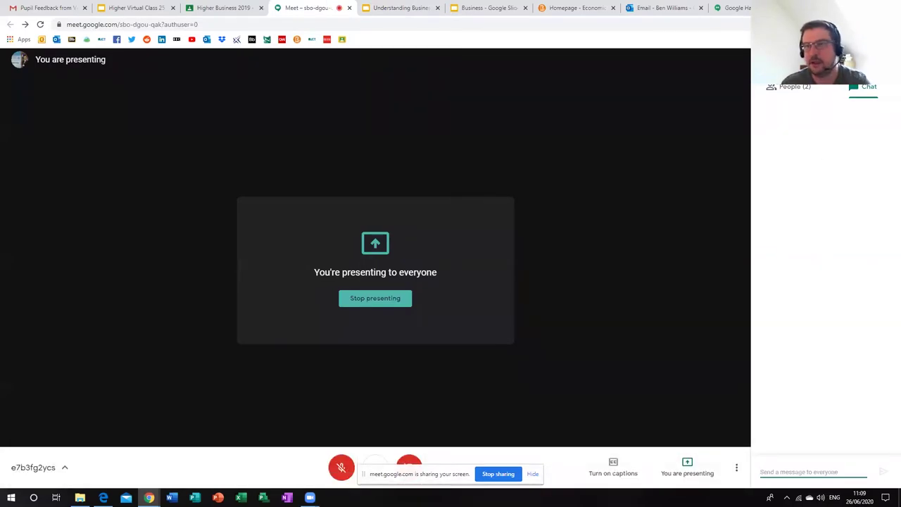
click(355, 299)
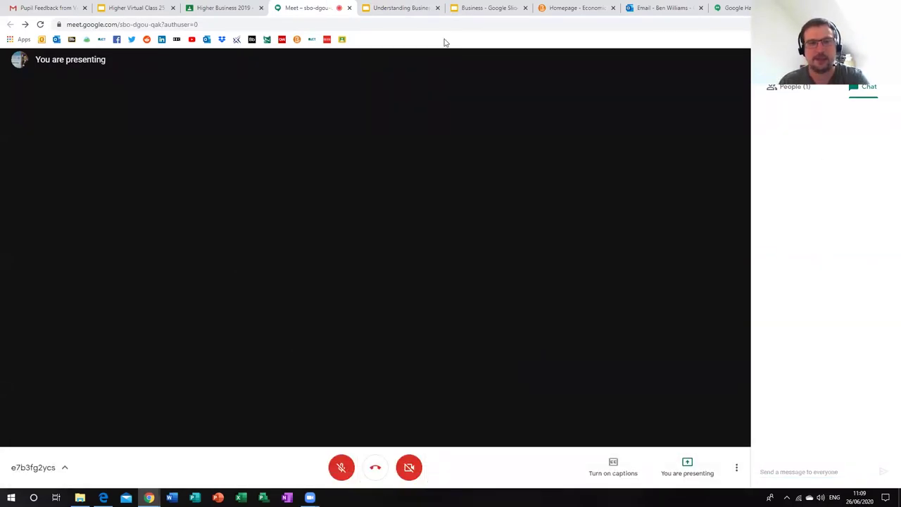
click(349, 9)
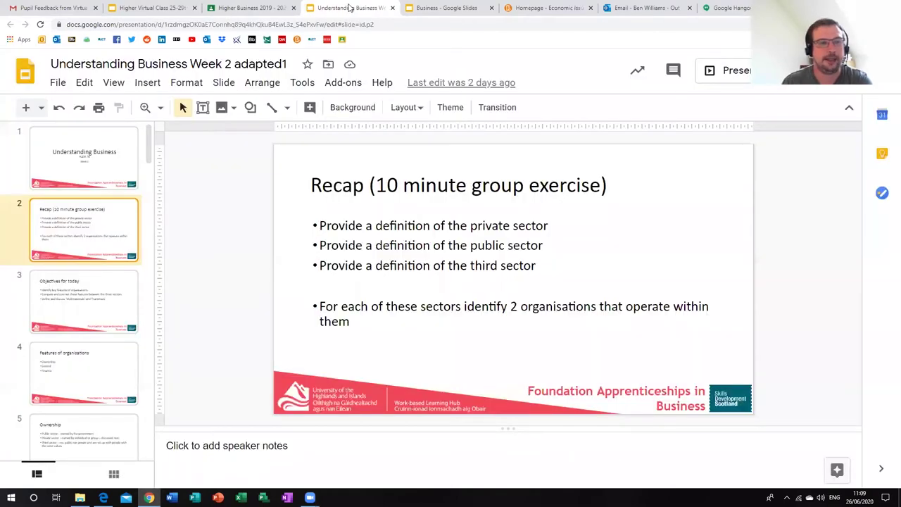
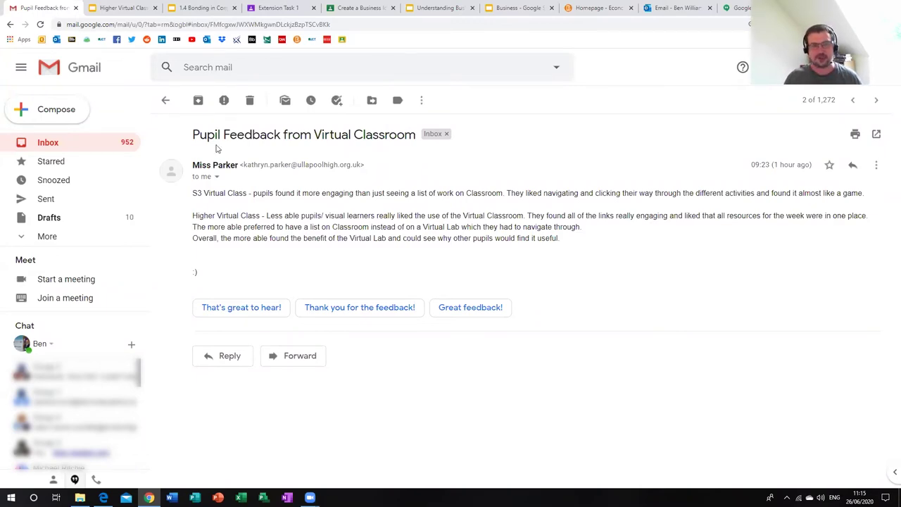
Step: Return to the Higher Business 2019 - 2020 classwork and review the assignments and materials under Unit 1: Understanding Business
click(347, 9)
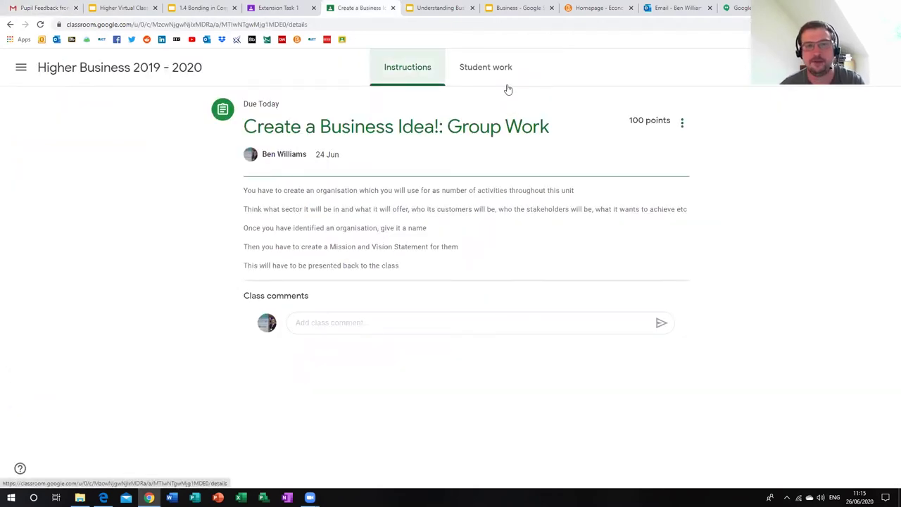
click(21, 66)
click(72, 233)
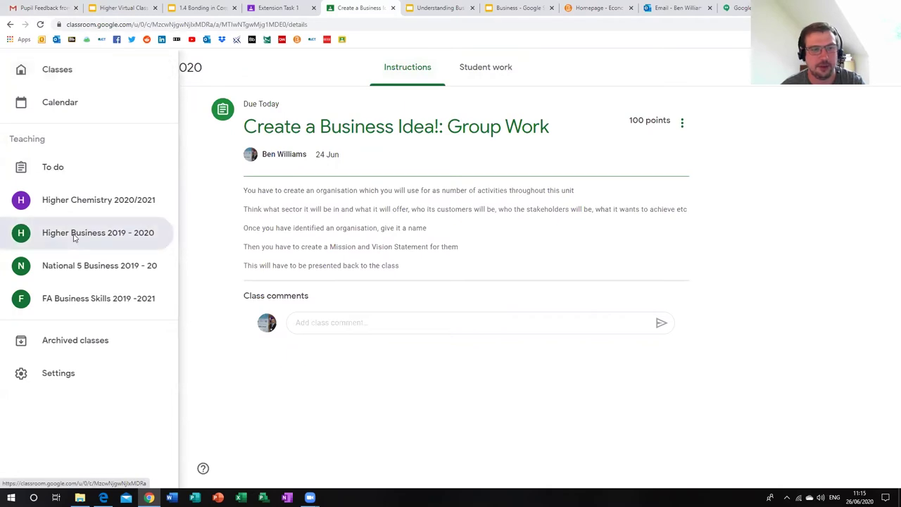
click(413, 76)
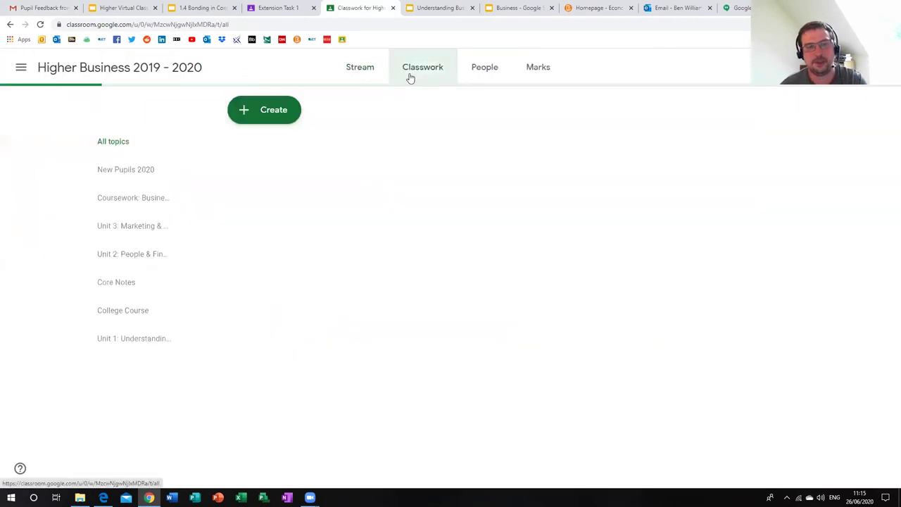
click(130, 338)
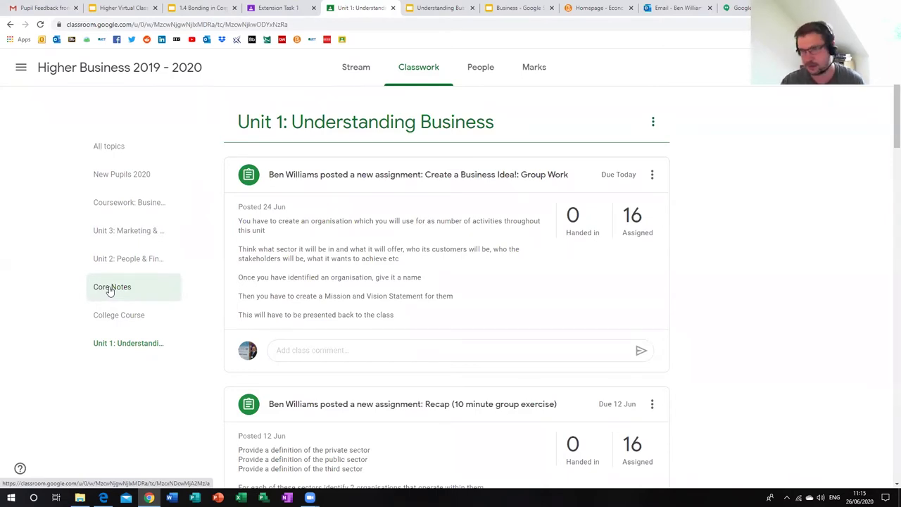
scroll(394, 248, down, 4)
scroll(456, 235, down, 2)
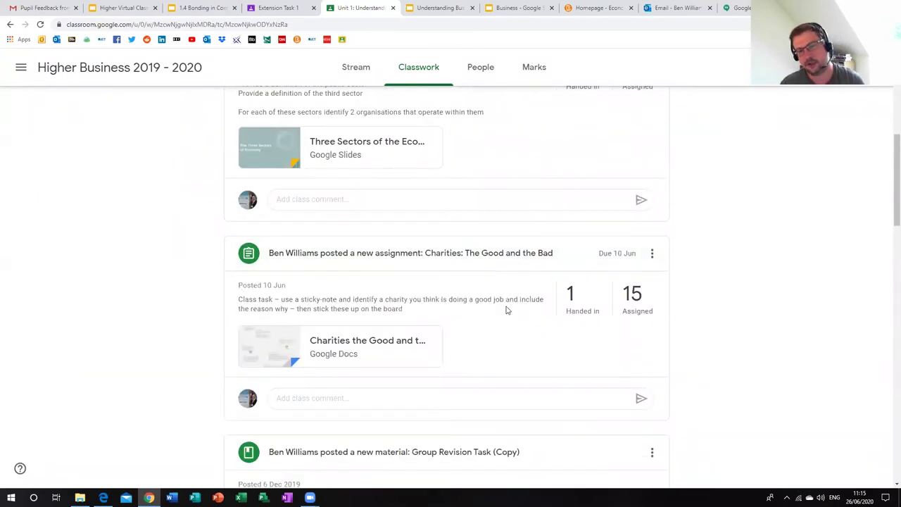
scroll(505, 309, down, 4)
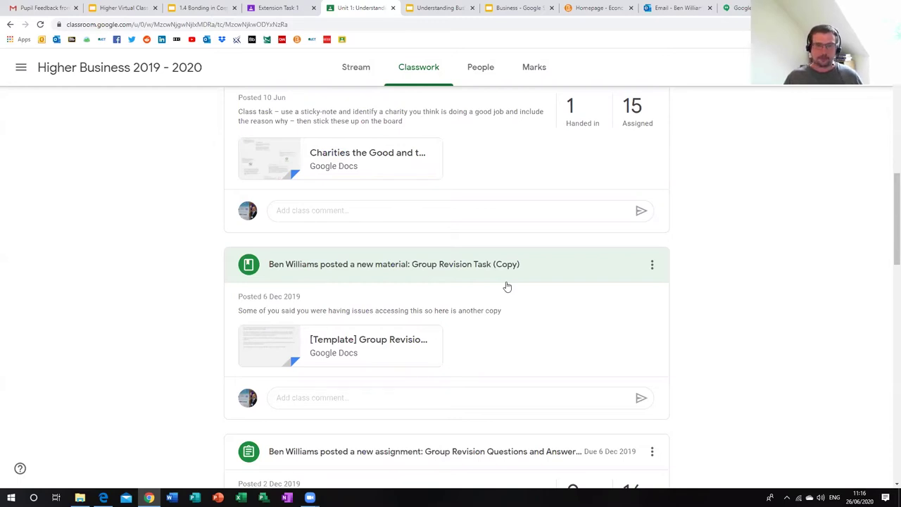
Step: Close the open Classroom, Extension Task 1 and Google Slides pages and look over the Economic Issues course homepage in Brightspace
click(393, 8)
click(349, 8)
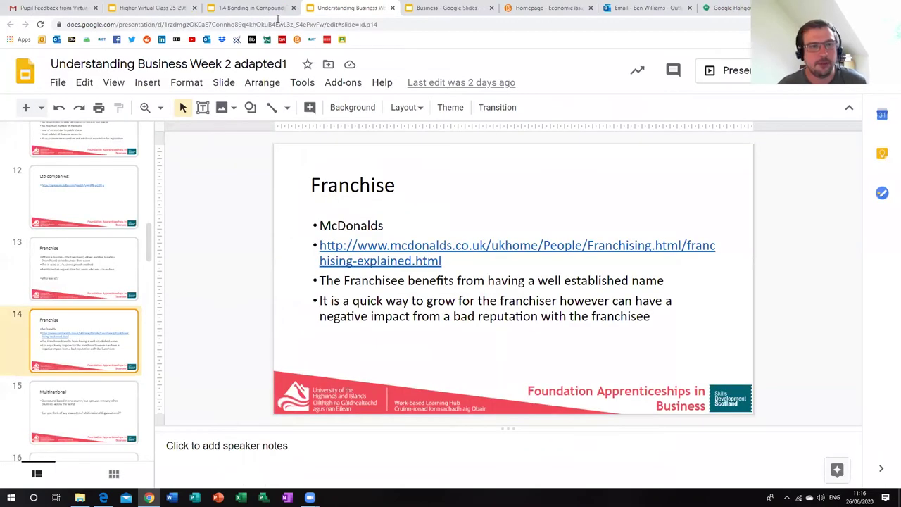
click(293, 8)
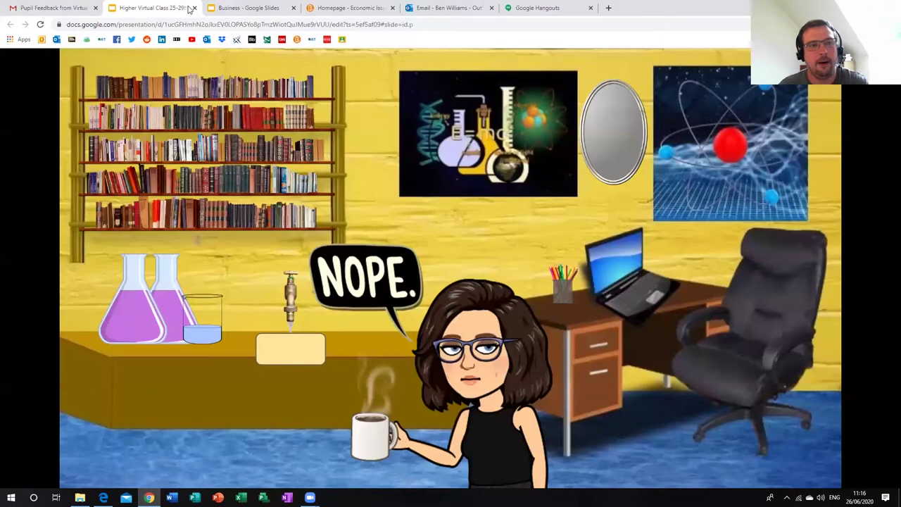
key(ctrl+w)
click(194, 9)
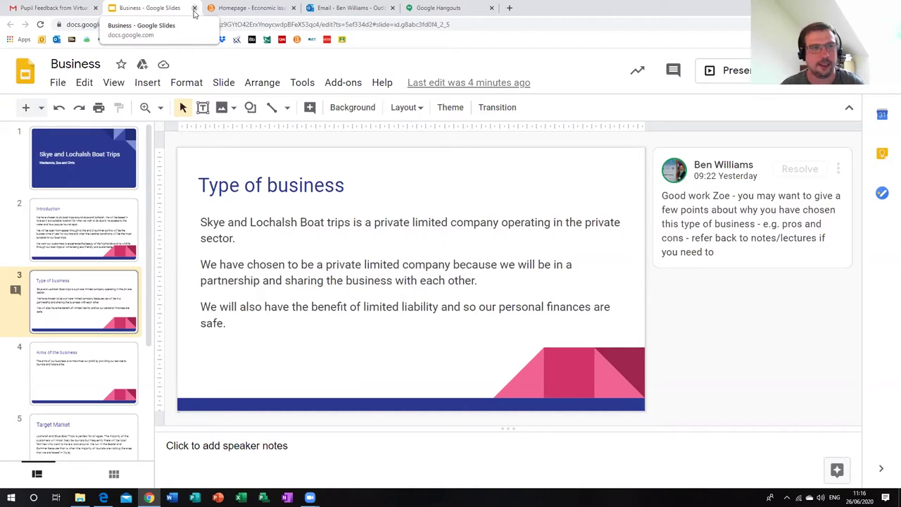
click(194, 8)
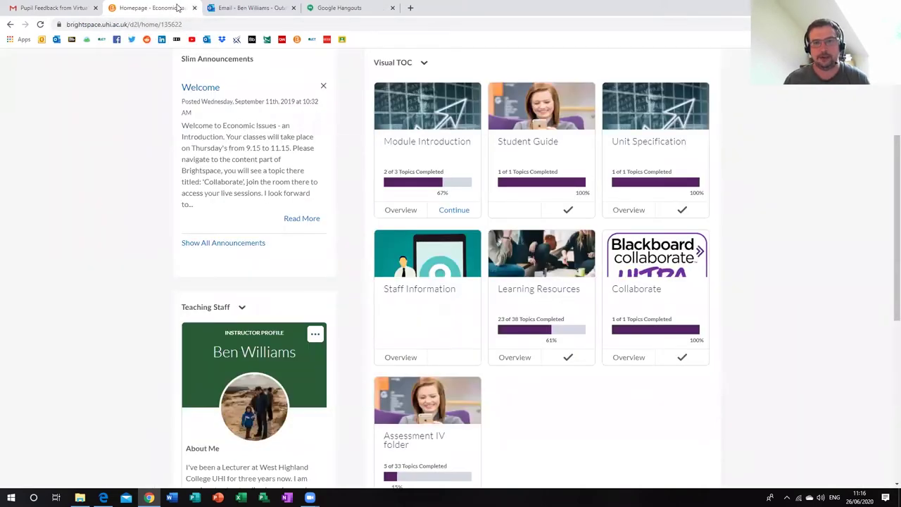
scroll(631, 171, up, 3)
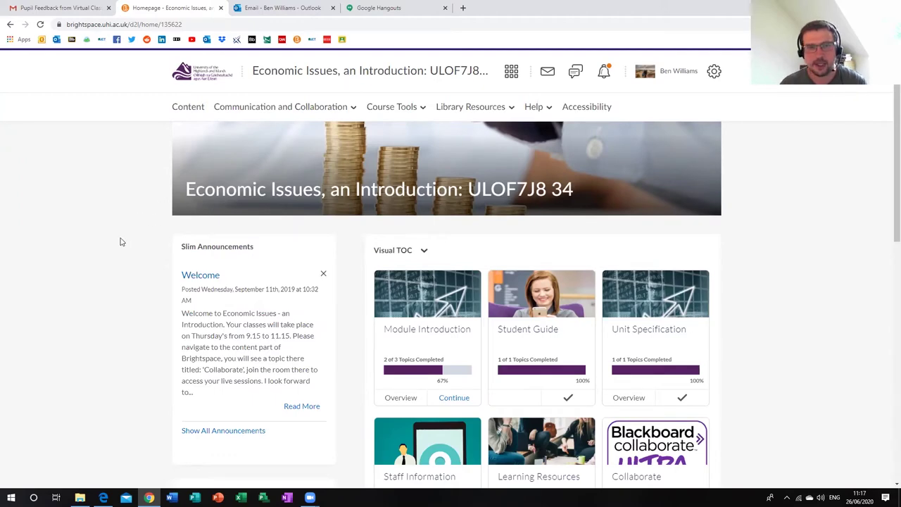
scroll(114, 221, down, 2)
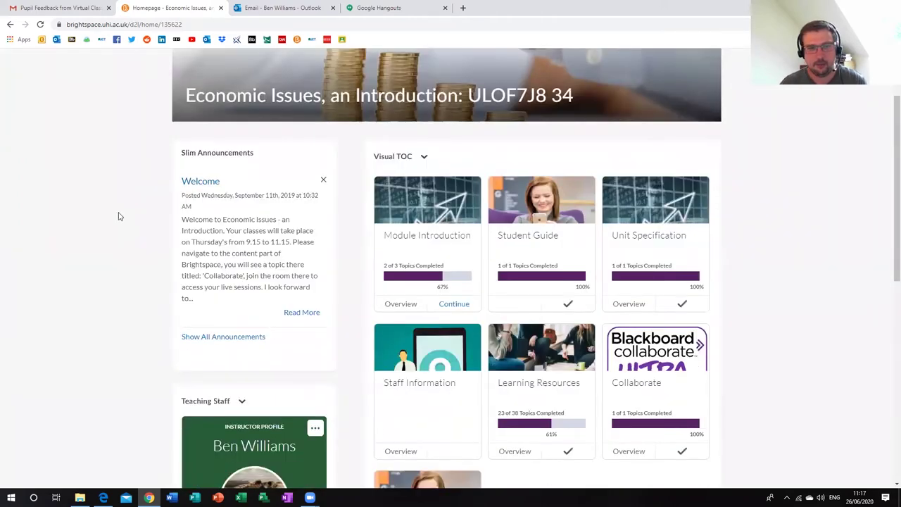
Step: Open the Collaborate tool from the course's Collaborate module and view the event details of the Economic Issues course room
scroll(119, 216, down, 1)
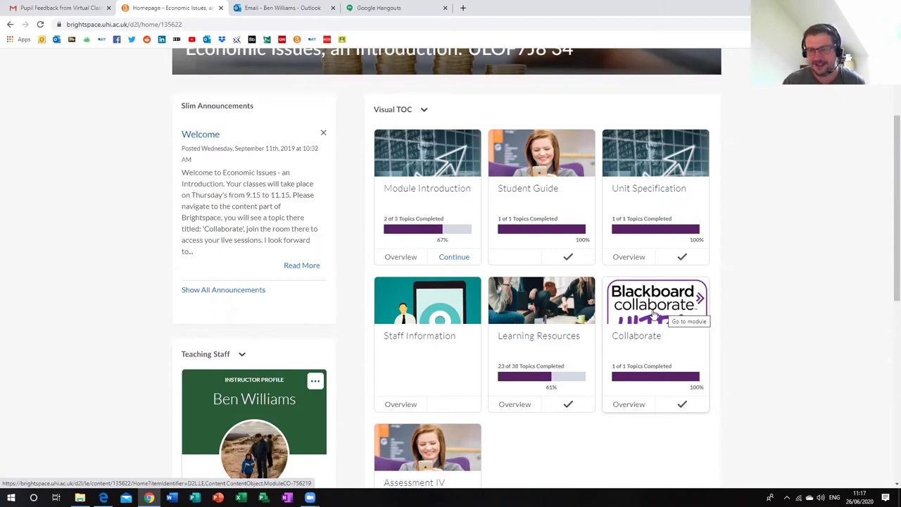
click(654, 314)
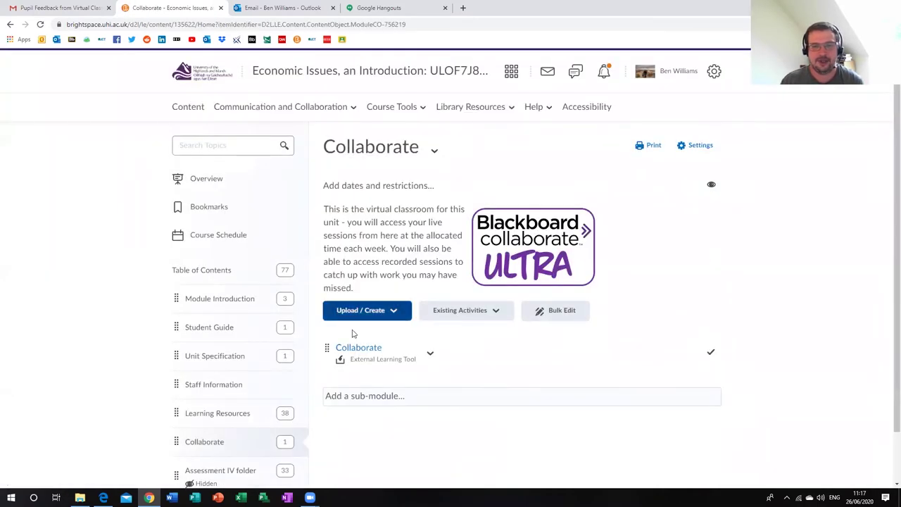
click(358, 354)
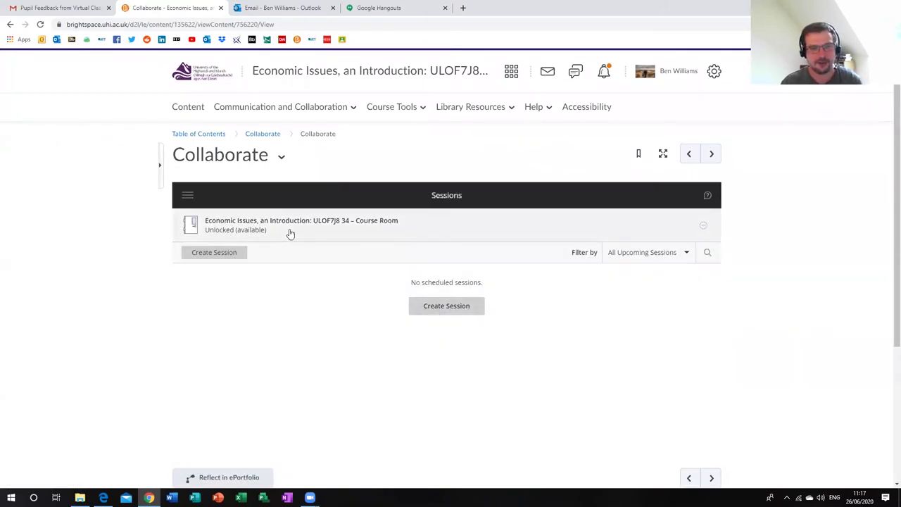
click(289, 233)
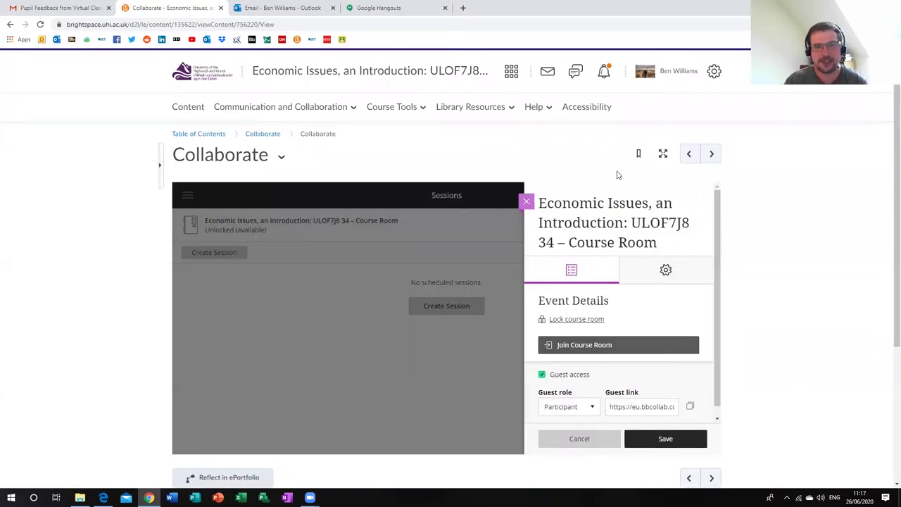
click(526, 202)
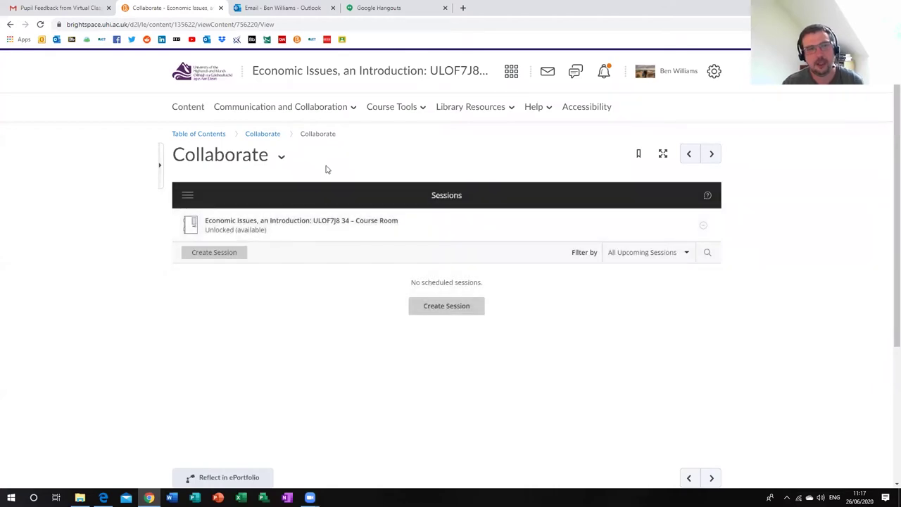
Step: Show the Sessions and Recordings options in Blackboard Collaborate and join the Economic Issues course room
click(196, 195)
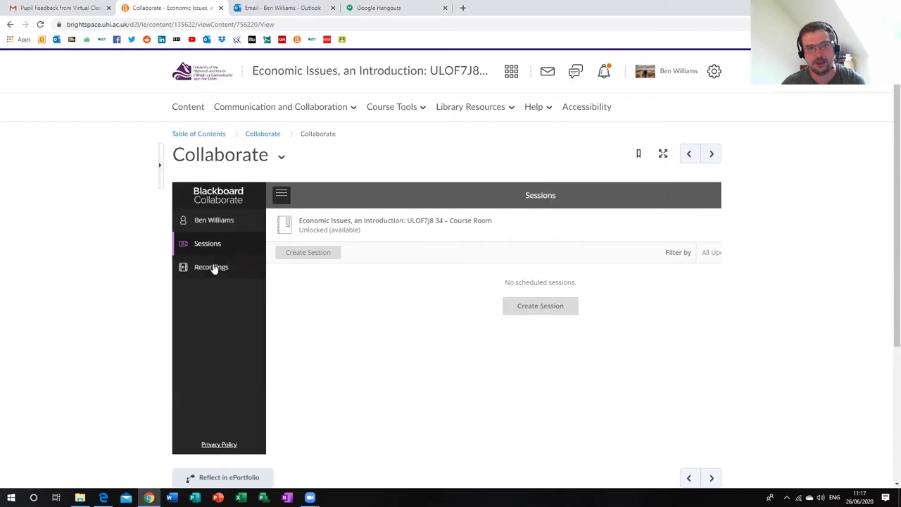
click(282, 195)
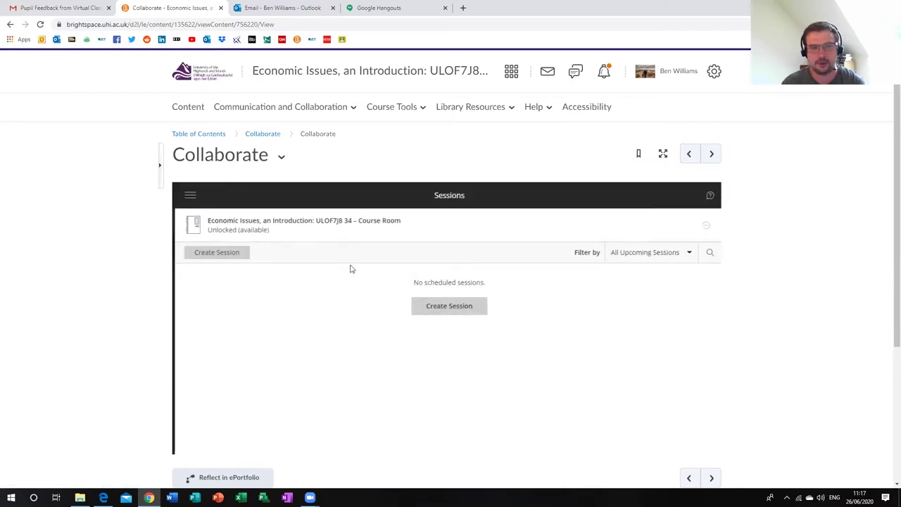
click(293, 223)
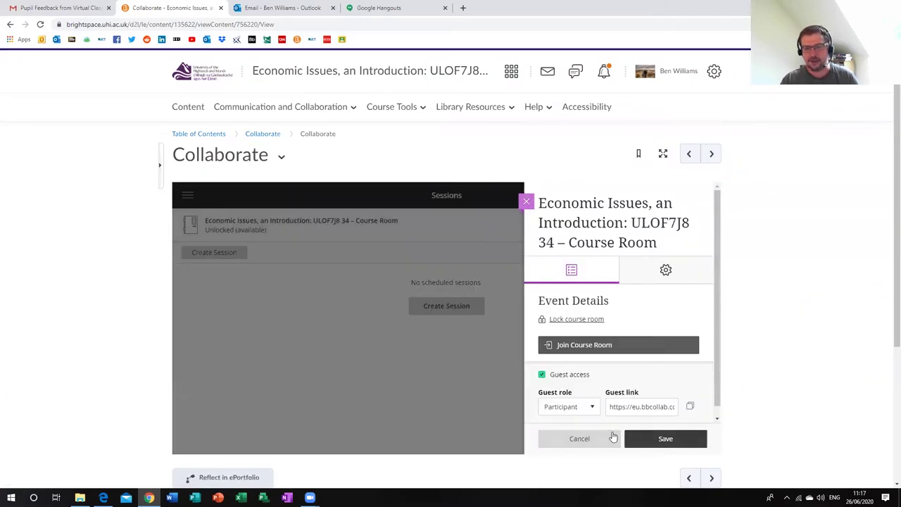
click(588, 350)
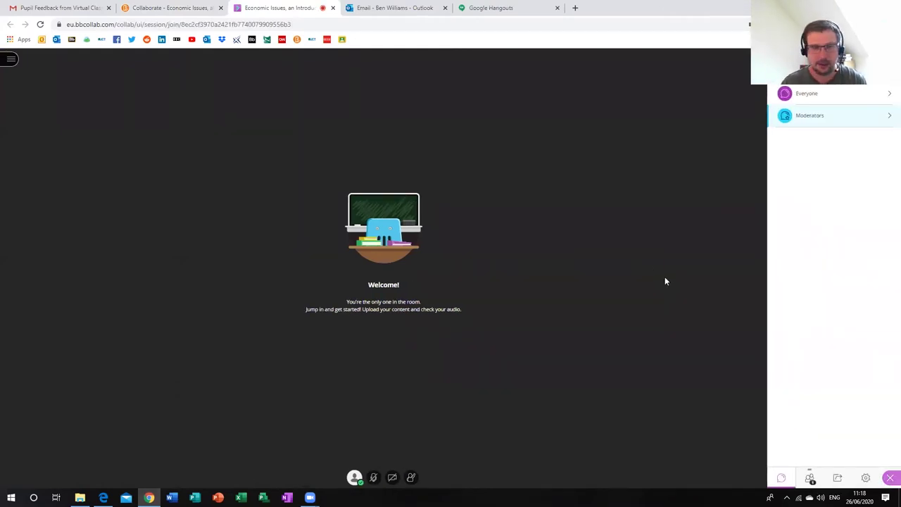
Step: Look over the session menu and the moderator's status and feedback options in the course room
click(11, 60)
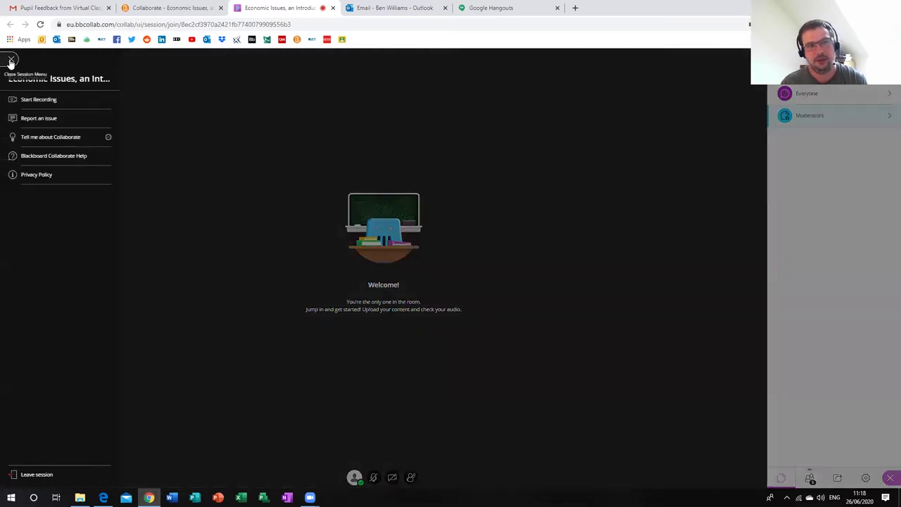
click(11, 61)
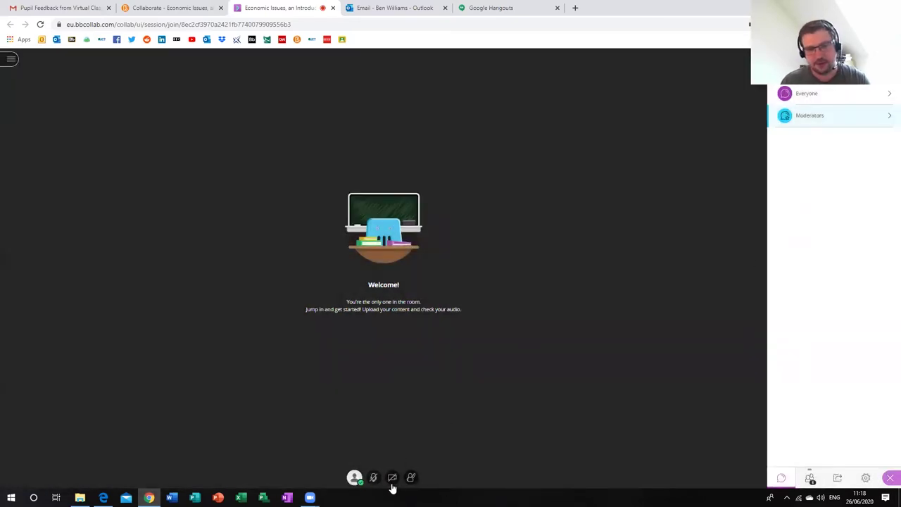
click(355, 477)
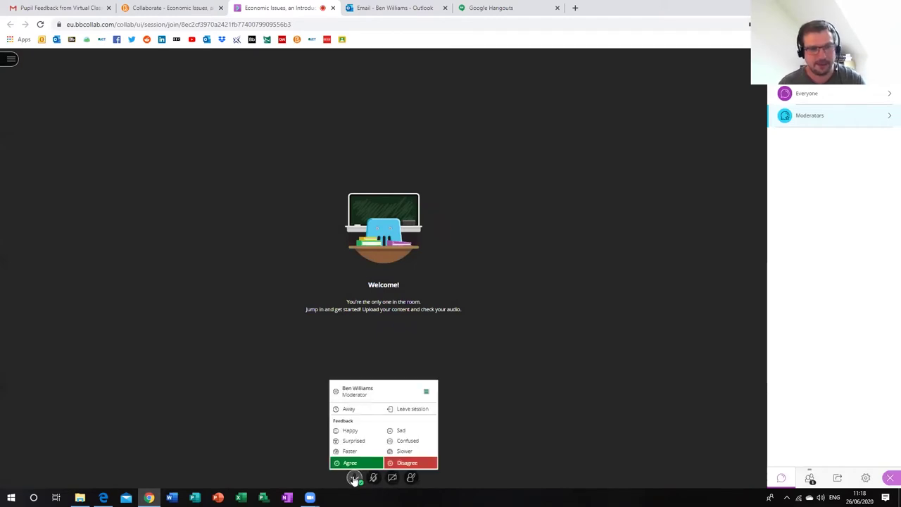
click(354, 478)
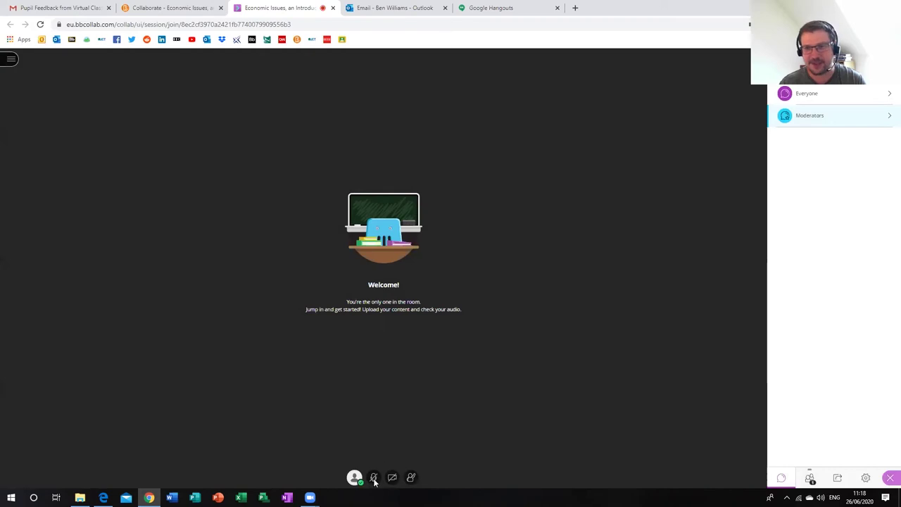
Step: Open the main room files for sharing and browse the slides of 6. Economic Issues - Elasticity(1).pptx
click(837, 477)
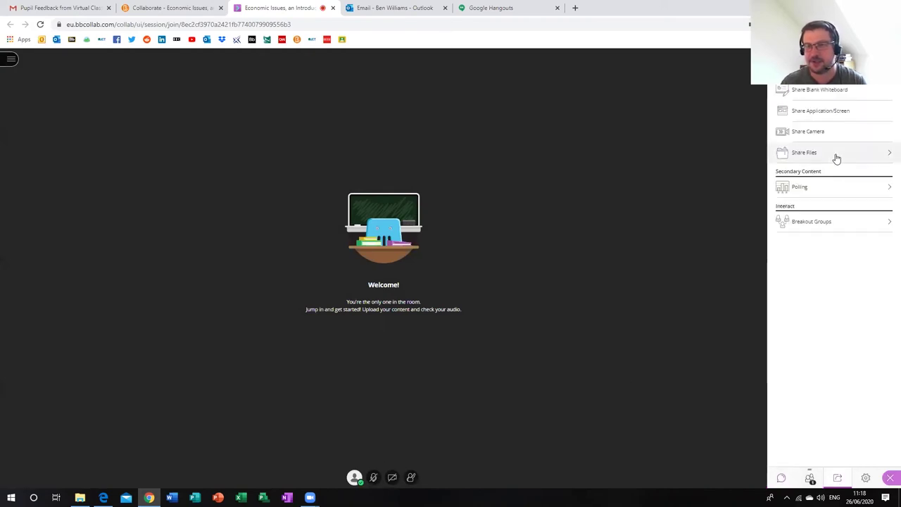
click(830, 160)
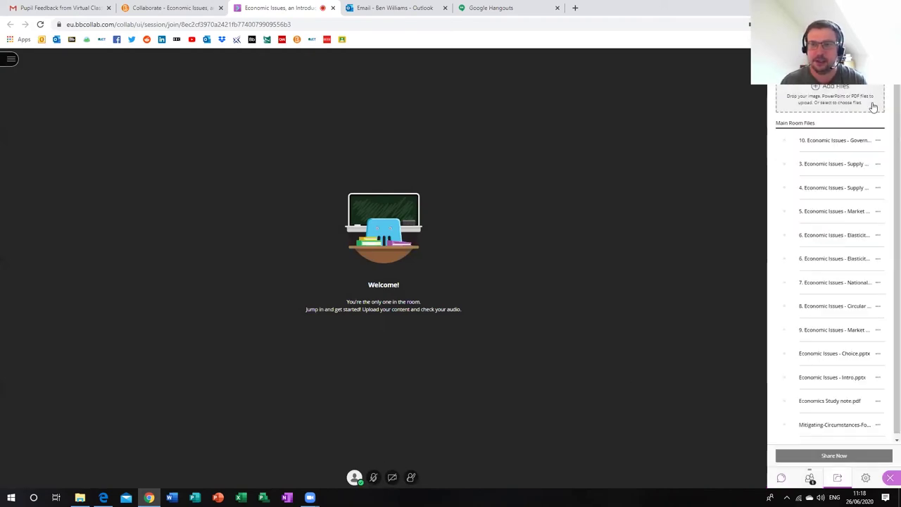
click(825, 239)
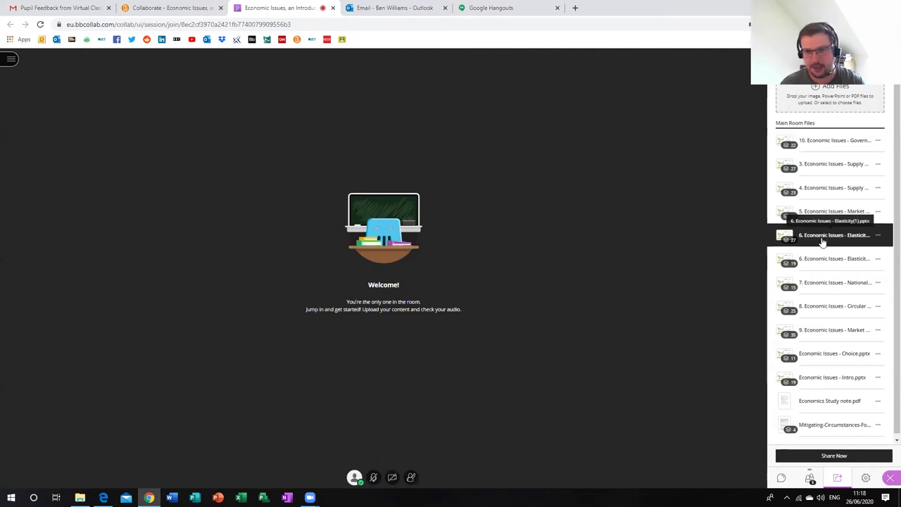
click(834, 455)
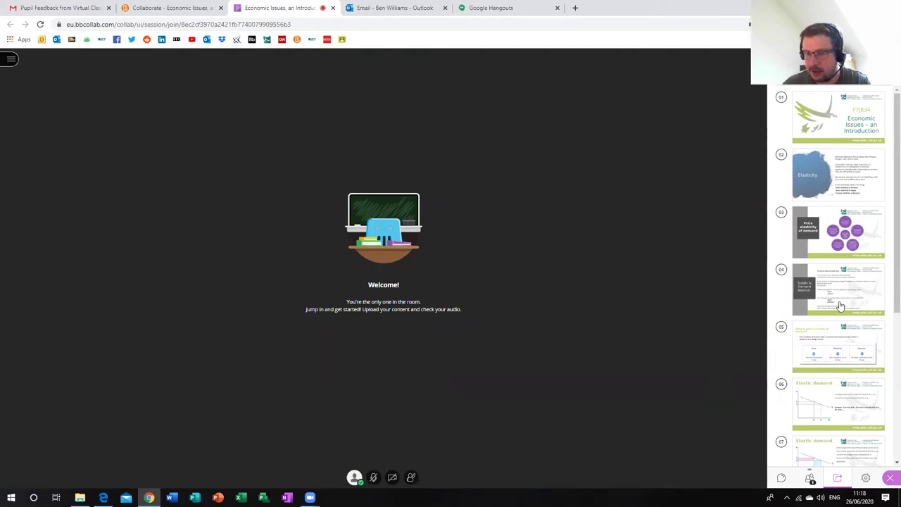
scroll(841, 310, down, 5)
scroll(846, 313, down, 3)
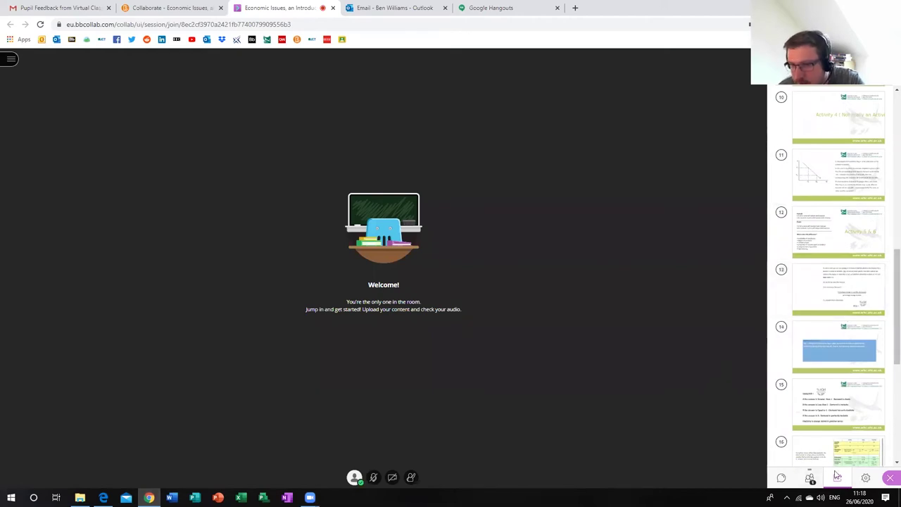
Step: Share the 5. Economic Issues - Market file from the main room files and display its Activity 2 slide
click(837, 478)
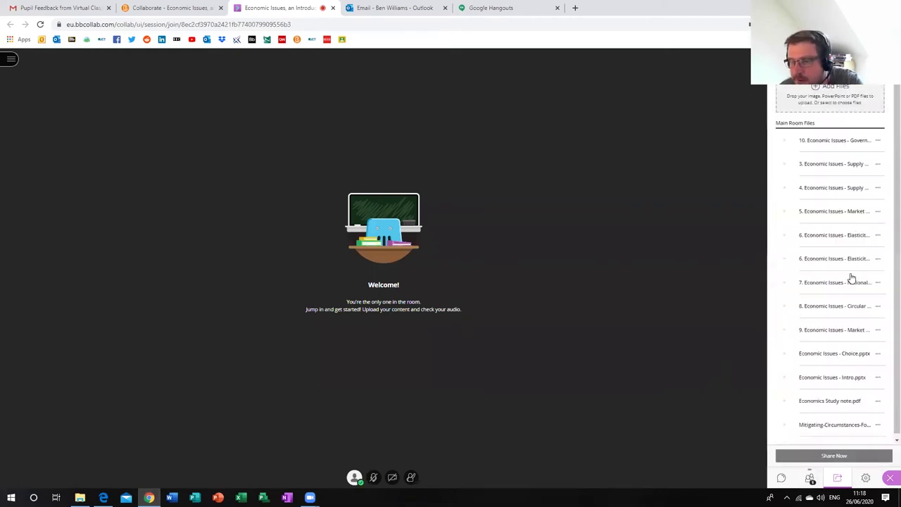
click(842, 211)
click(834, 455)
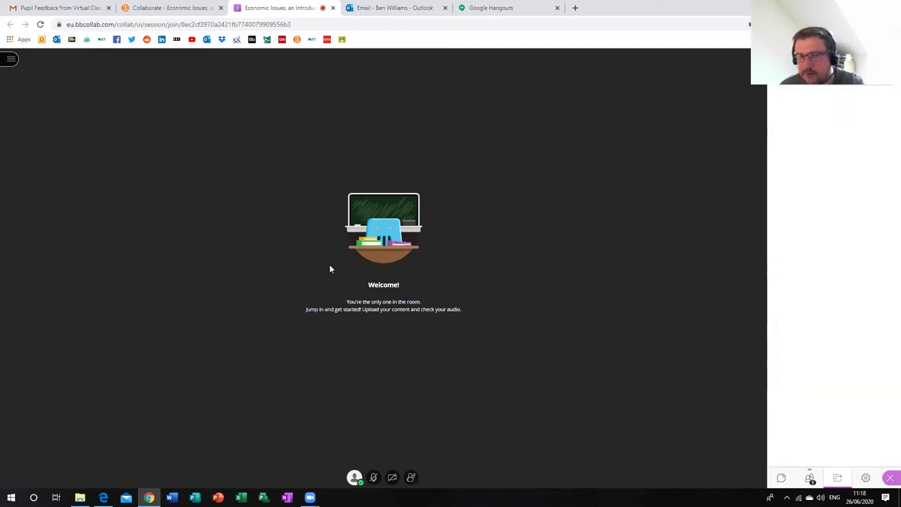
scroll(858, 253, down, 2)
scroll(857, 253, down, 4)
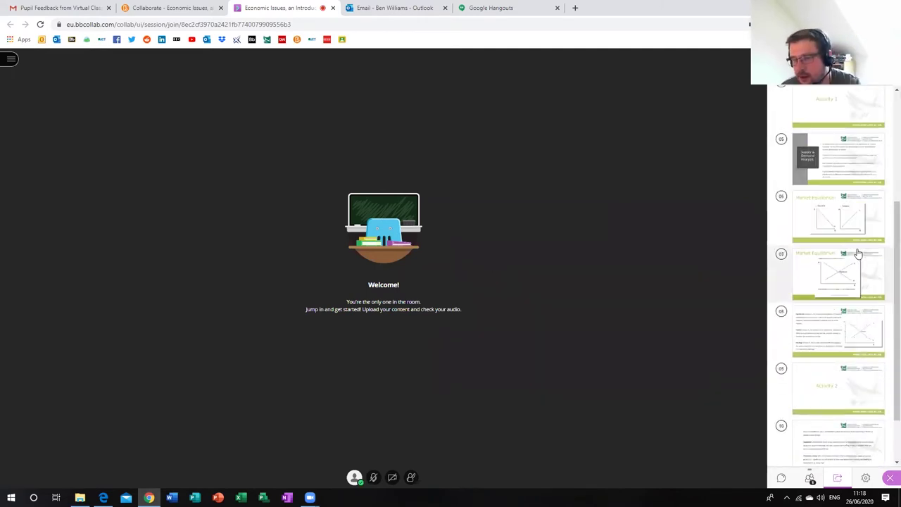
click(845, 245)
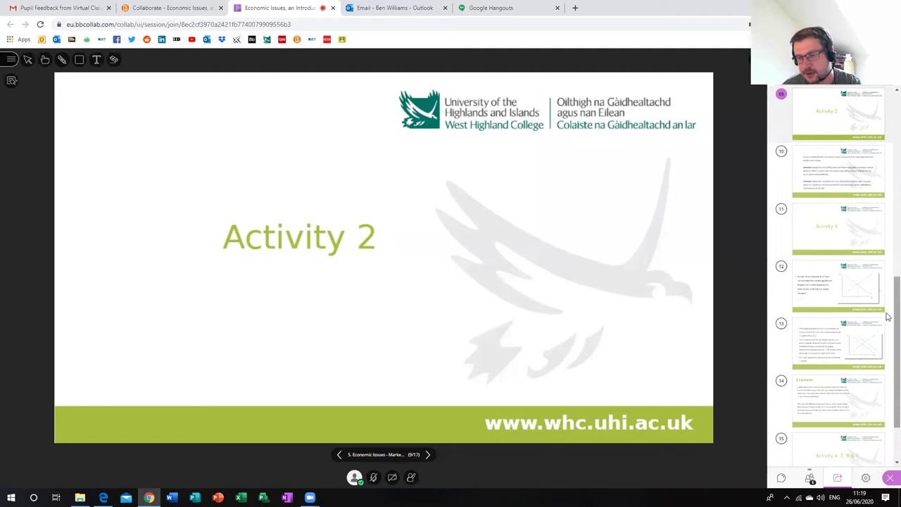
Step: Display slide 12 with the market equilibrium diagram and stop sharing the file
scroll(883, 313, down, 2)
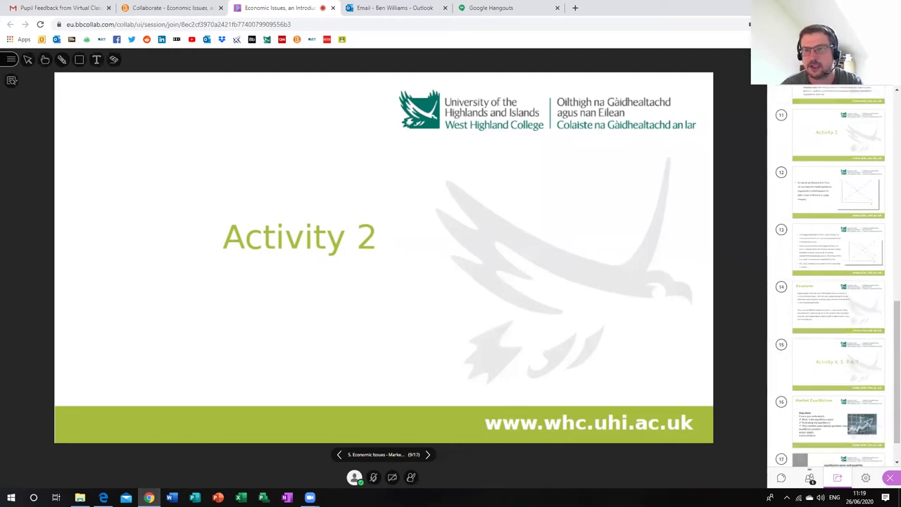
click(863, 193)
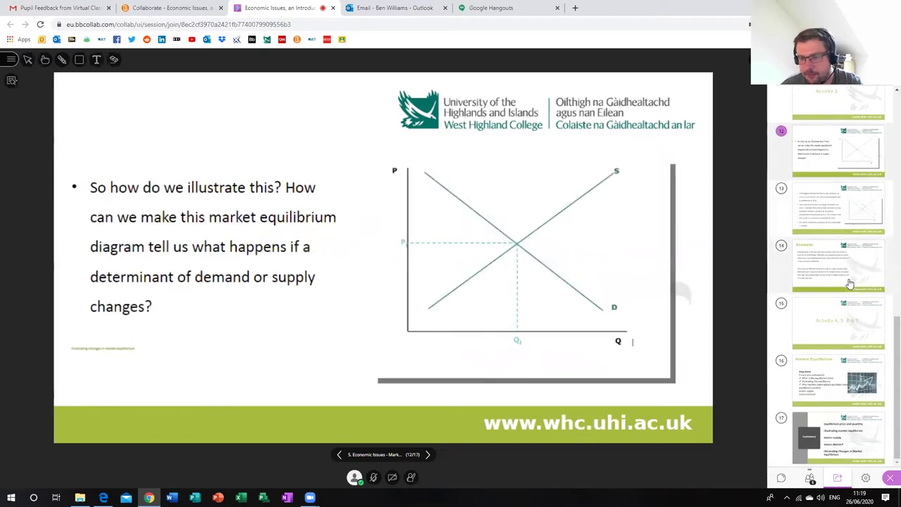
scroll(838, 281, down, 3)
click(834, 455)
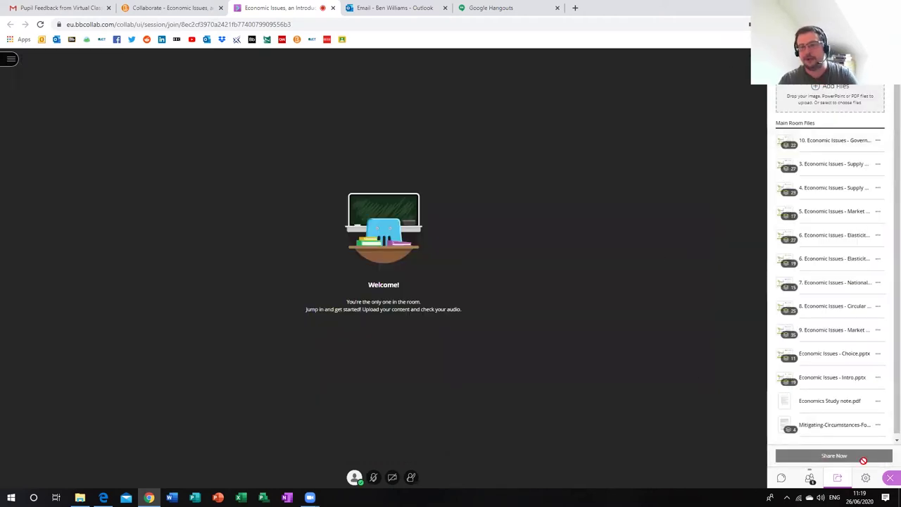
Step: View the attendees list, then demonstrate a shared blank whiteboard by placing an empty text box on it and ending the share
click(810, 479)
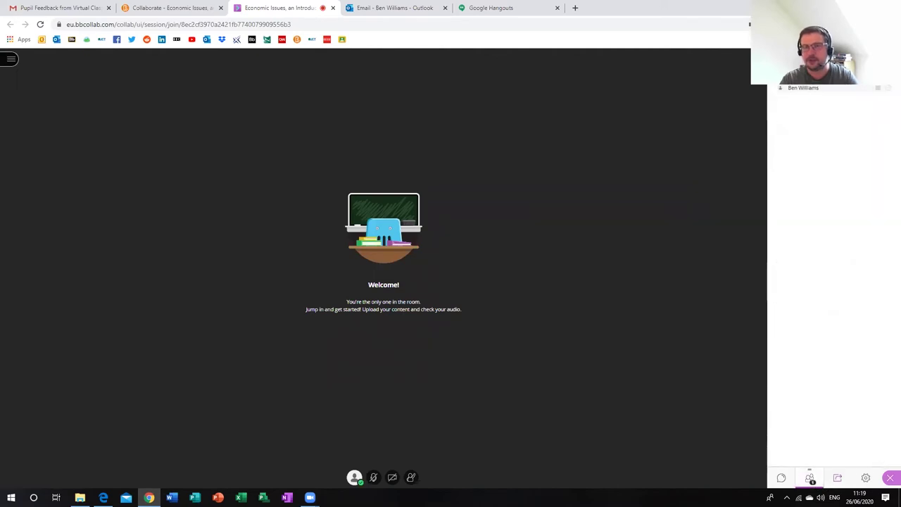
click(837, 478)
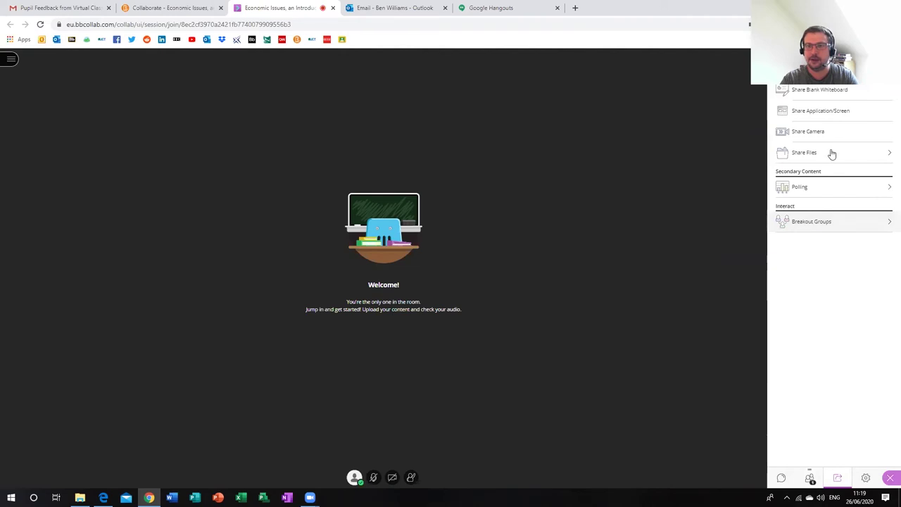
click(834, 91)
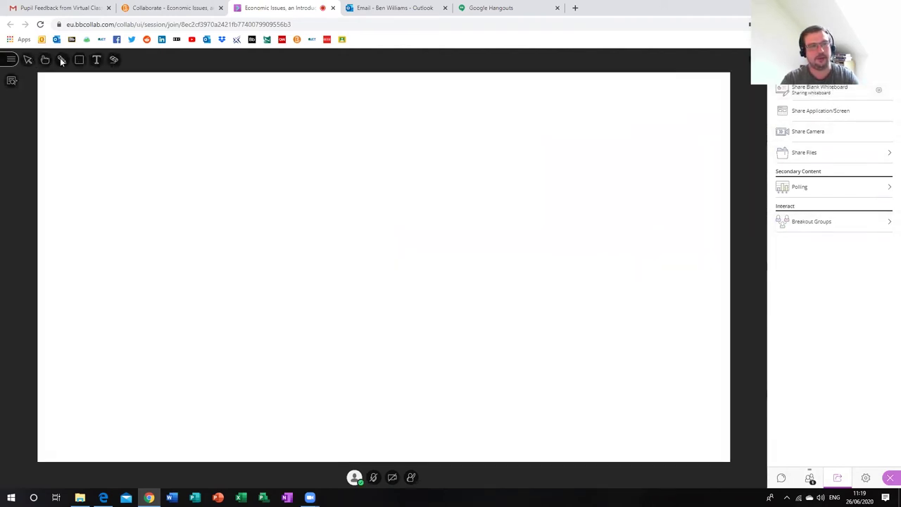
click(97, 60)
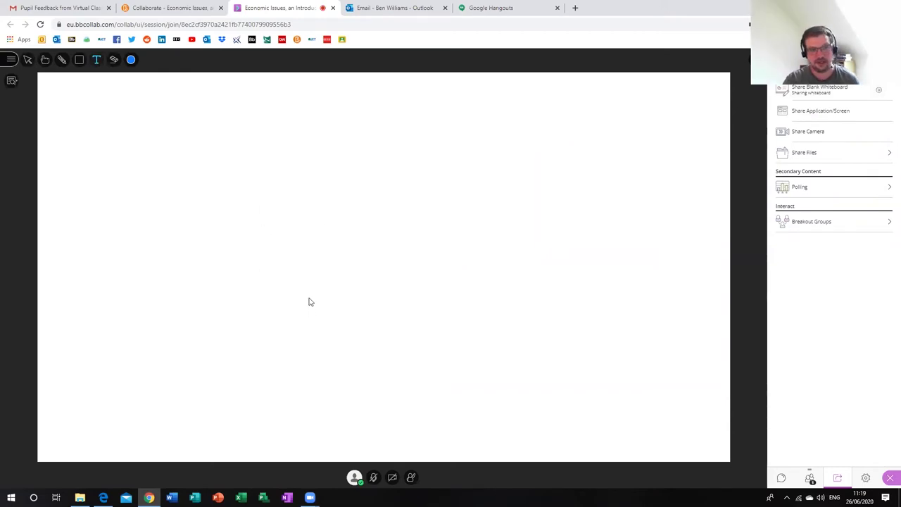
click(262, 218)
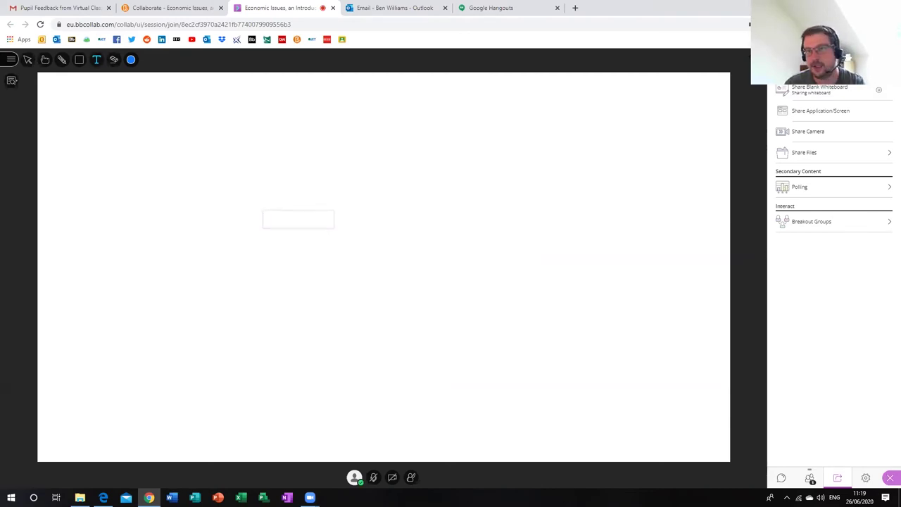
click(740, 74)
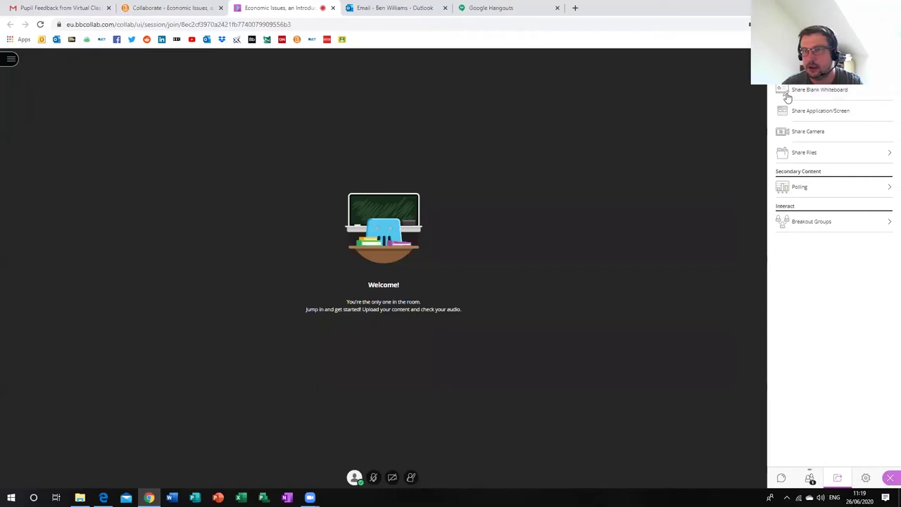
Step: Look over the custom breakout group setup and the moderator's attendee controls
click(824, 221)
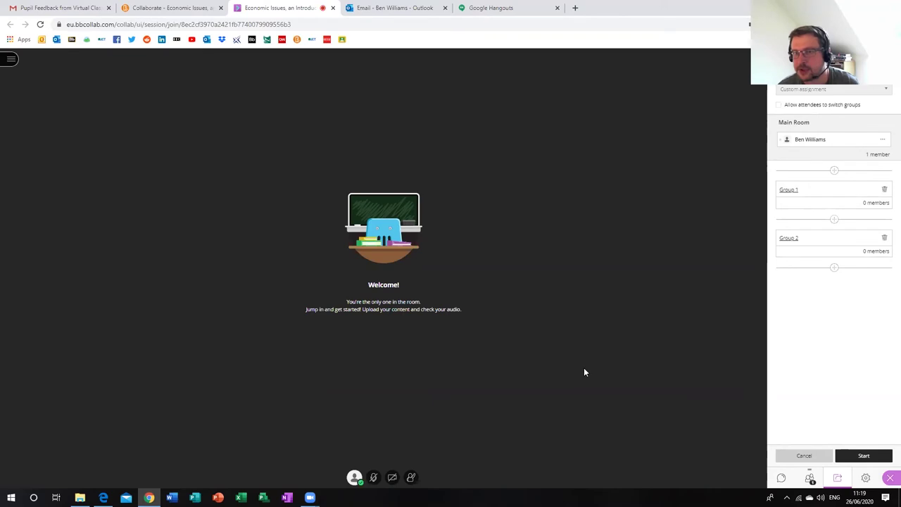
click(810, 479)
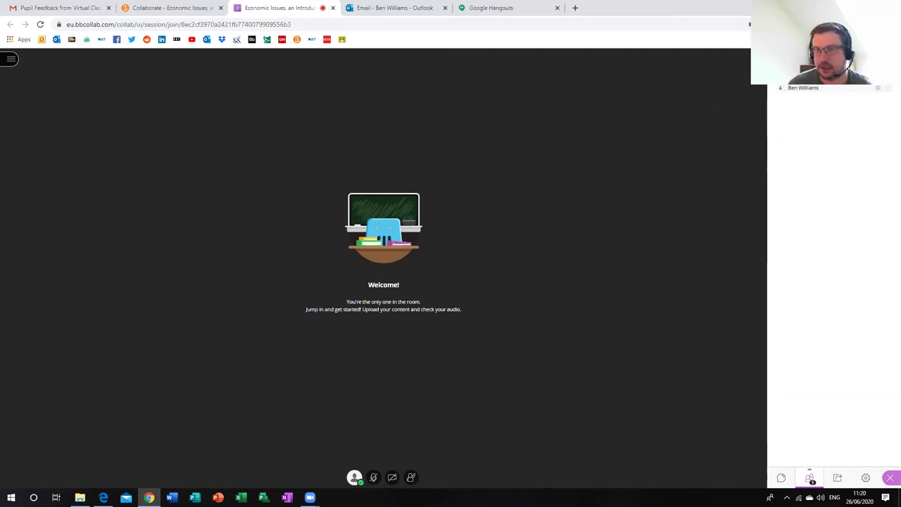
click(888, 90)
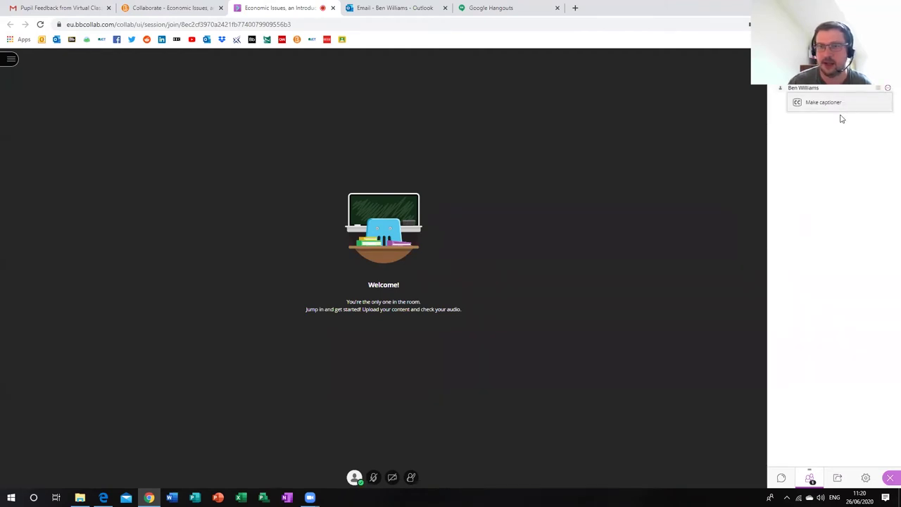
click(802, 179)
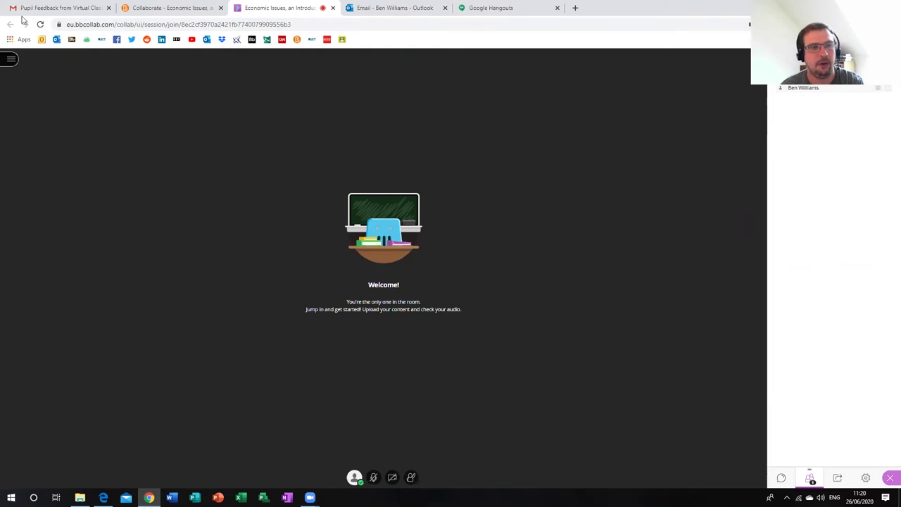
Step: Close the Collaborate session and open the list of quizzes for the Economic Issues course
click(331, 9)
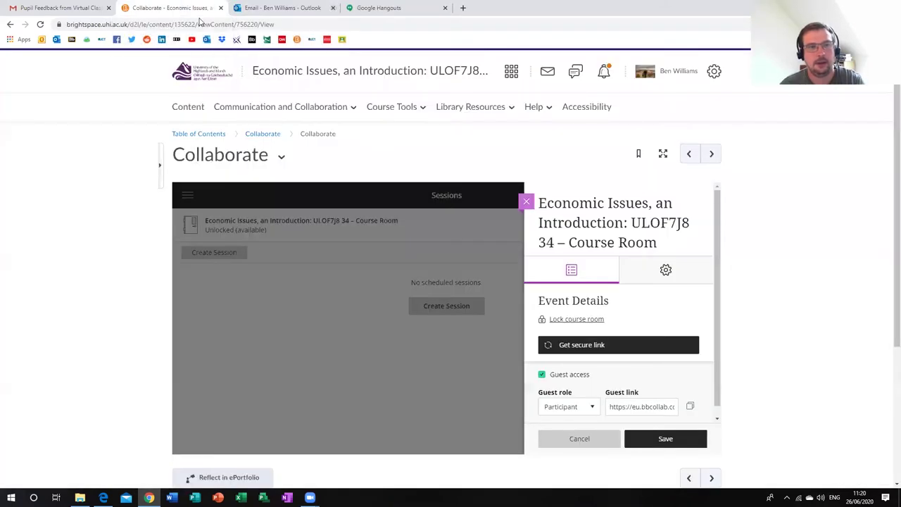
click(394, 114)
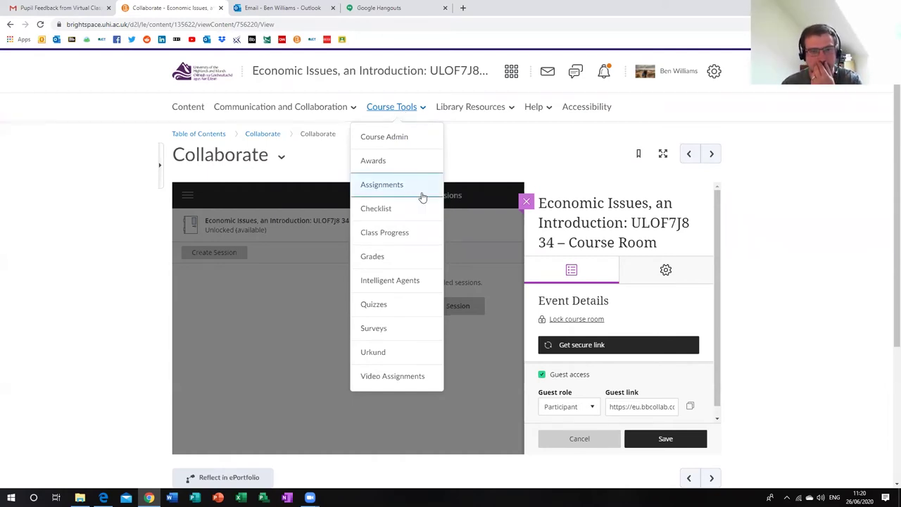
click(378, 307)
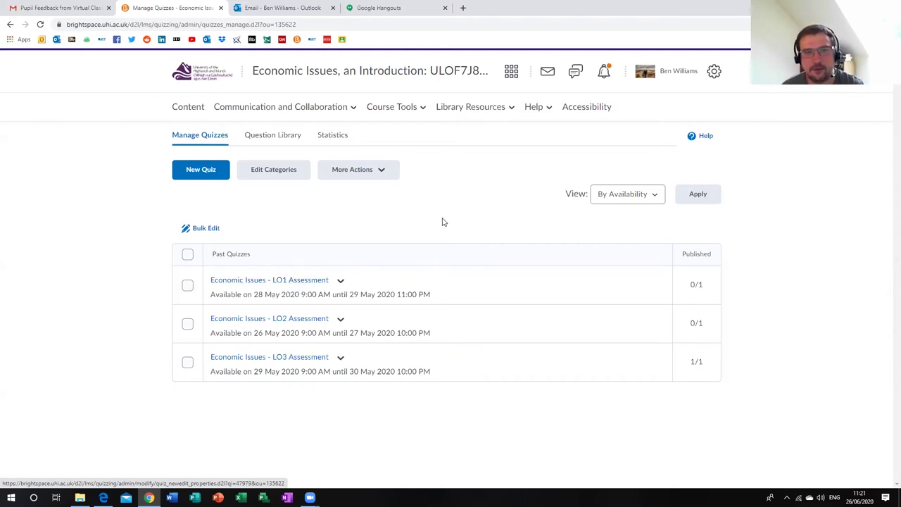
Step: Switch to the ULOF7J834: Economic Issues: An Introduction - 2019/20 course homepage
click(511, 72)
scroll(483, 316, down, 1)
scroll(452, 270, up, 1)
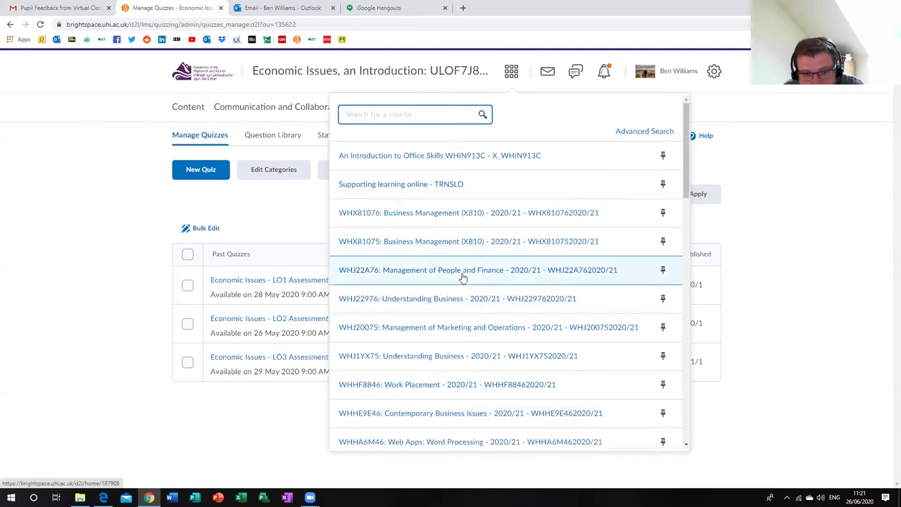
scroll(463, 278, down, 6)
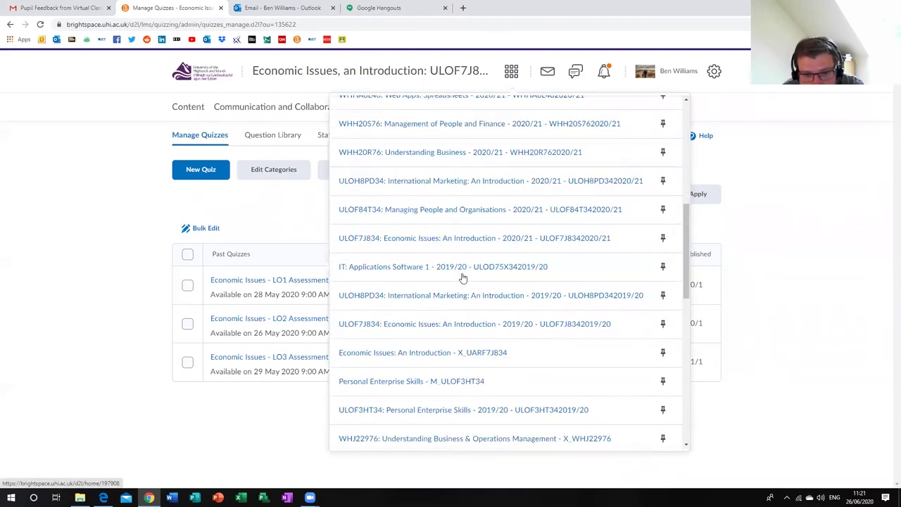
click(462, 283)
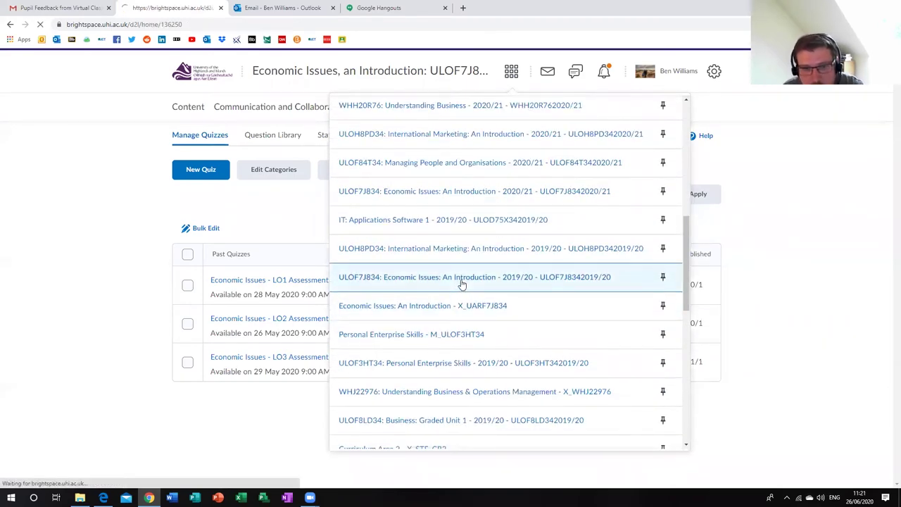
scroll(491, 215, down, 1)
scroll(491, 213, up, 1)
Step: Find the Economic Issues: An Introduction - X_UARF7J834 course among the available courses and open its homepage
click(511, 70)
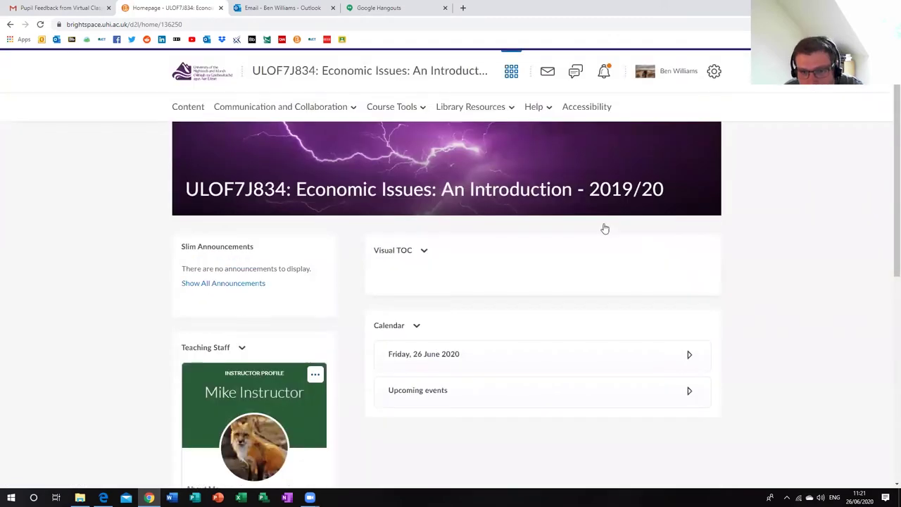
scroll(531, 311, down, 1)
scroll(499, 242, down, 2)
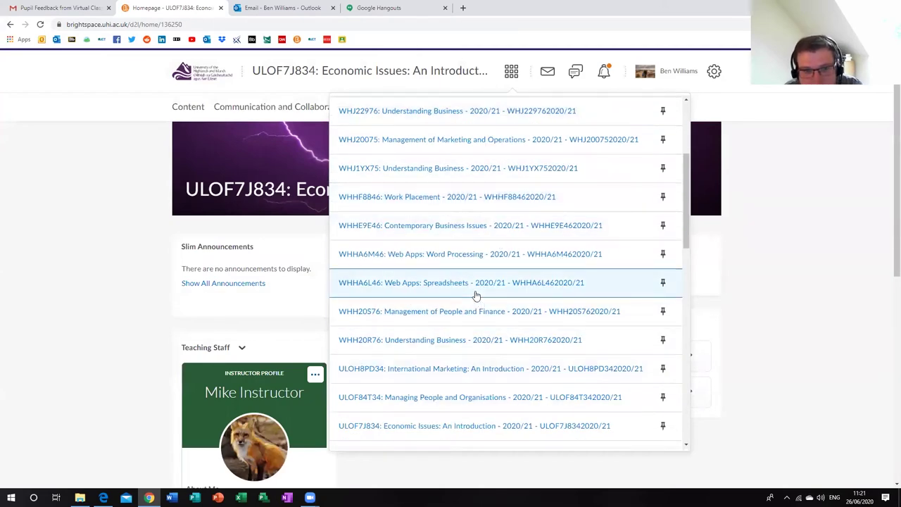
scroll(457, 281, up, 1)
scroll(450, 307, down, 10)
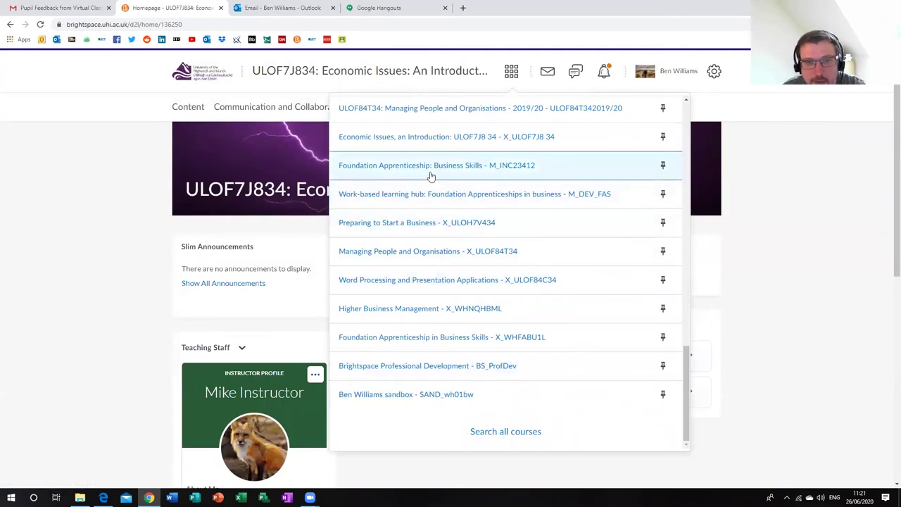
scroll(436, 150, up, 3)
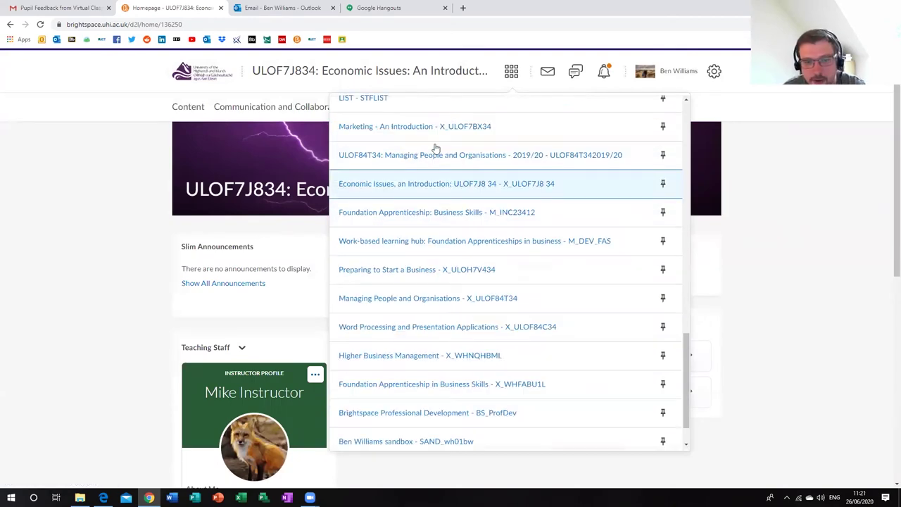
scroll(434, 169, up, 3)
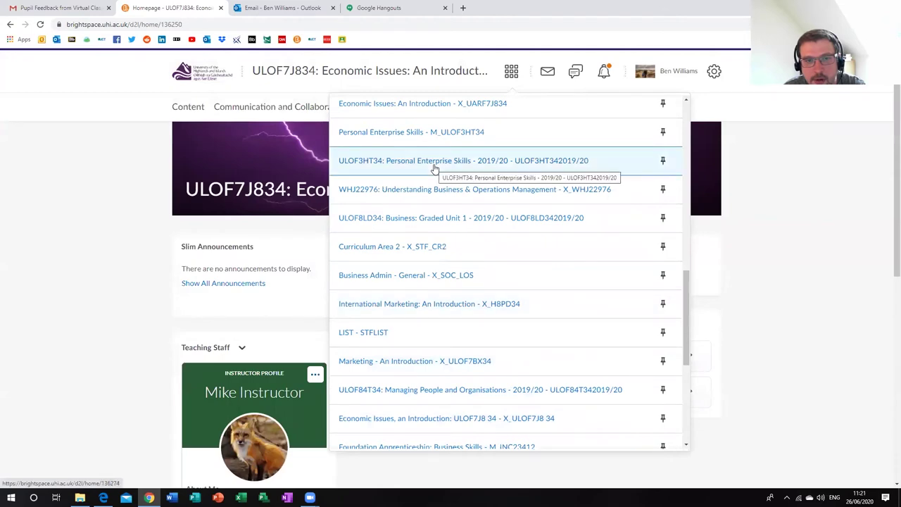
scroll(434, 159, up, 1)
click(436, 156)
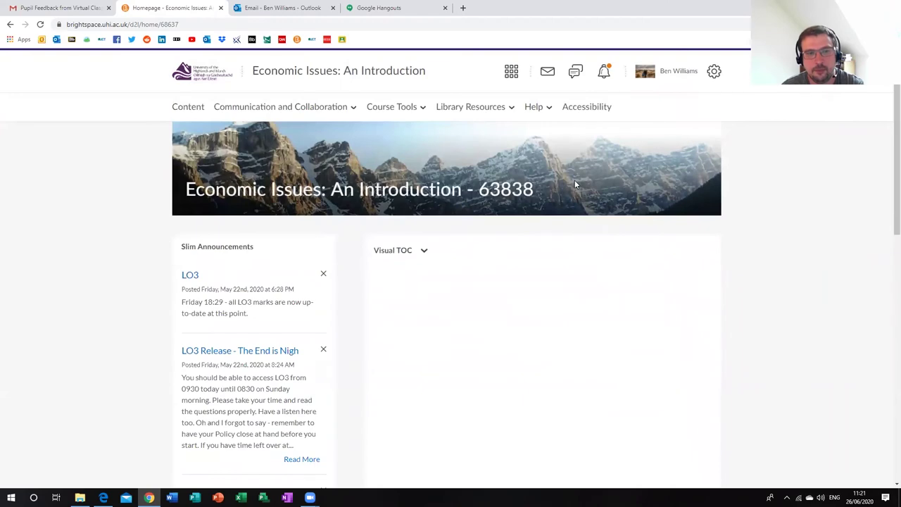
Step: Open the Supply and Demand web page from 2.Demand (Outcome 1) in the course's Learning Resources
click(195, 111)
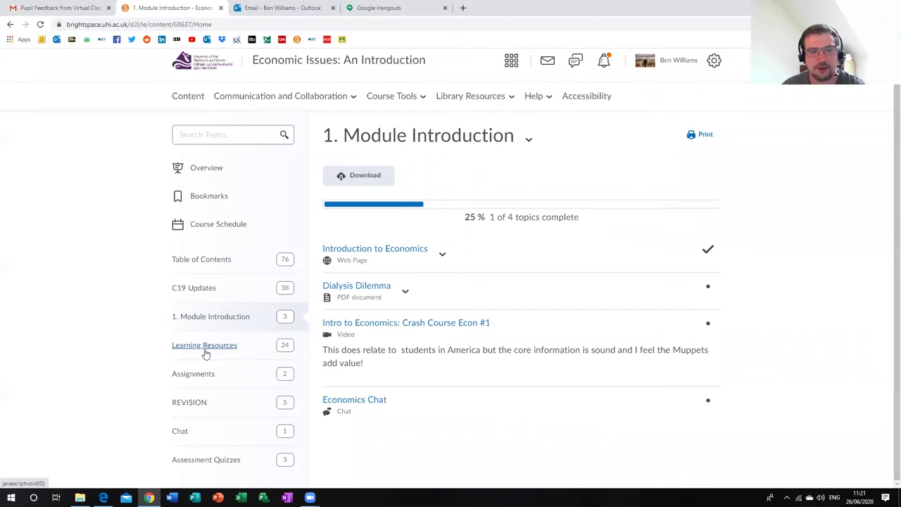
click(228, 346)
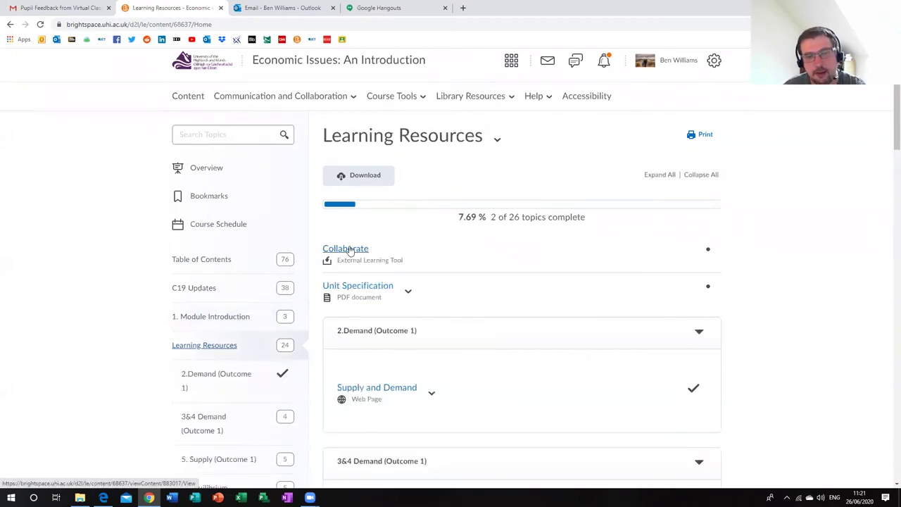
scroll(246, 322, down, 1)
click(234, 329)
scroll(376, 297, up, 1)
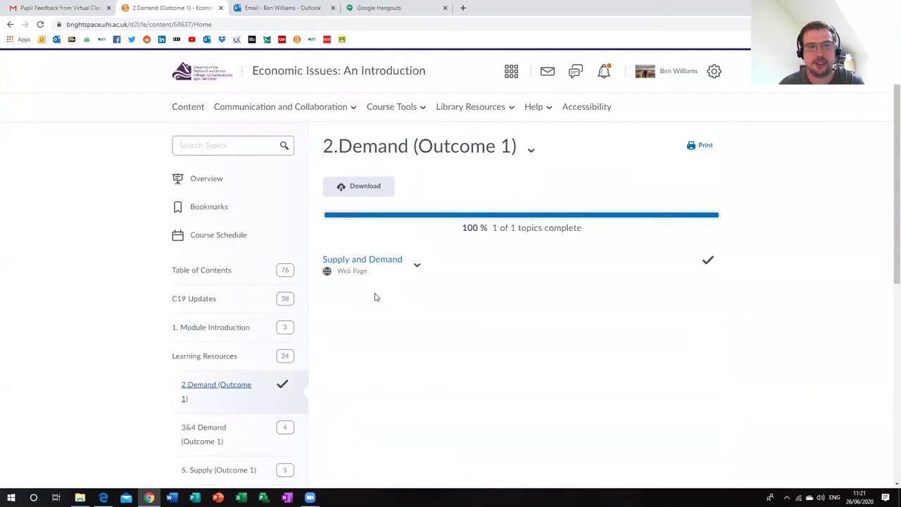
click(376, 256)
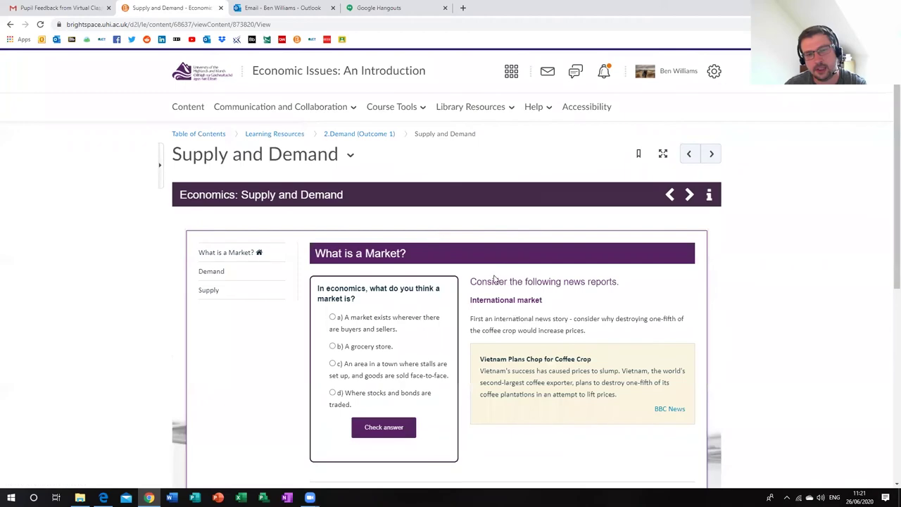
Step: Look through the What is a Market? and Demand pages of the Supply and Demand resource
scroll(495, 280, down, 1)
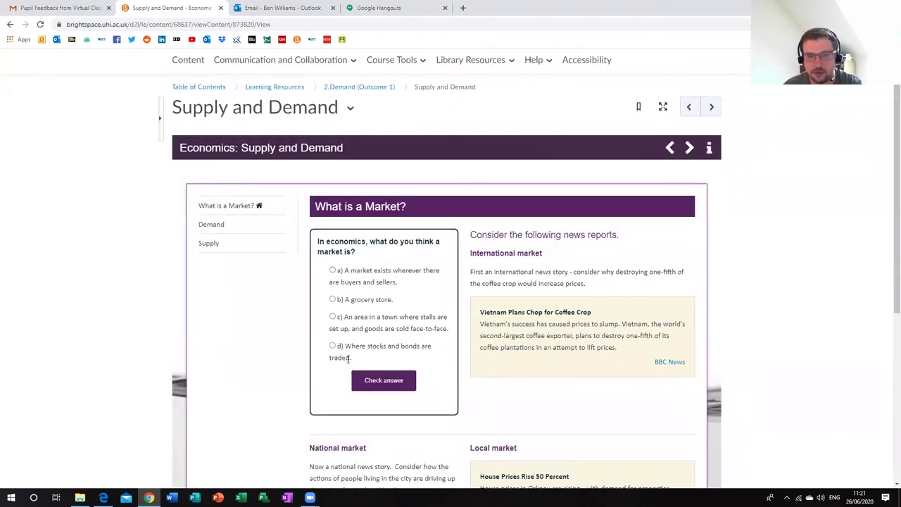
scroll(388, 270, down, 1)
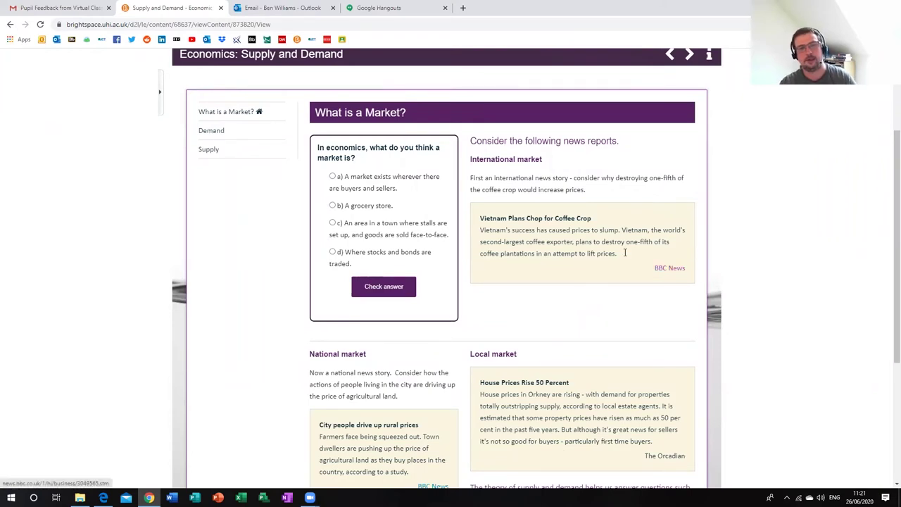
scroll(606, 388, down, 2)
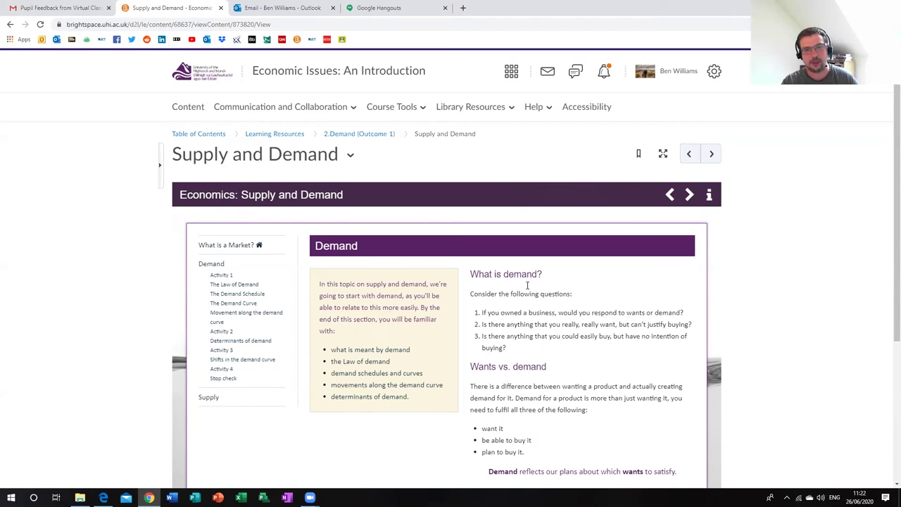
scroll(528, 288, down, 1)
scroll(470, 248, down, 1)
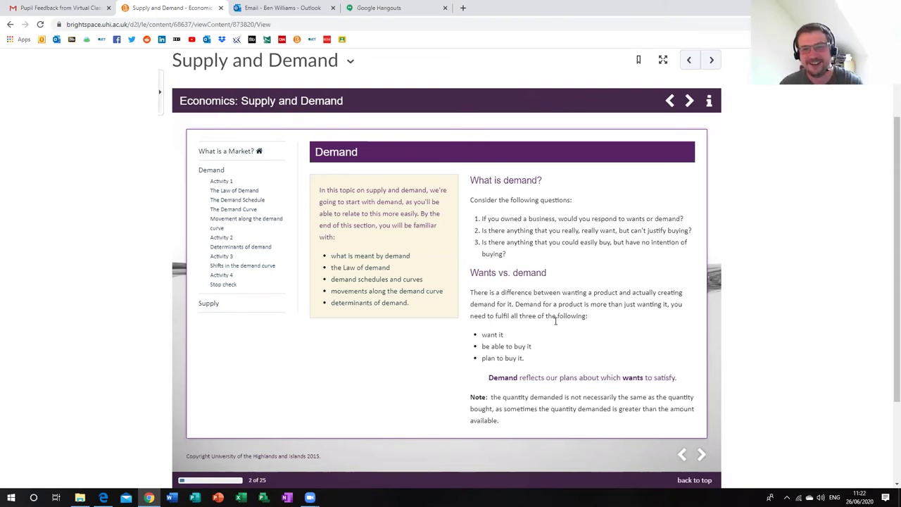
Step: Switch to the Managing People and Organisations - X_ULOF84T34 course and open its classlist awards
scroll(556, 320, up, 2)
click(511, 70)
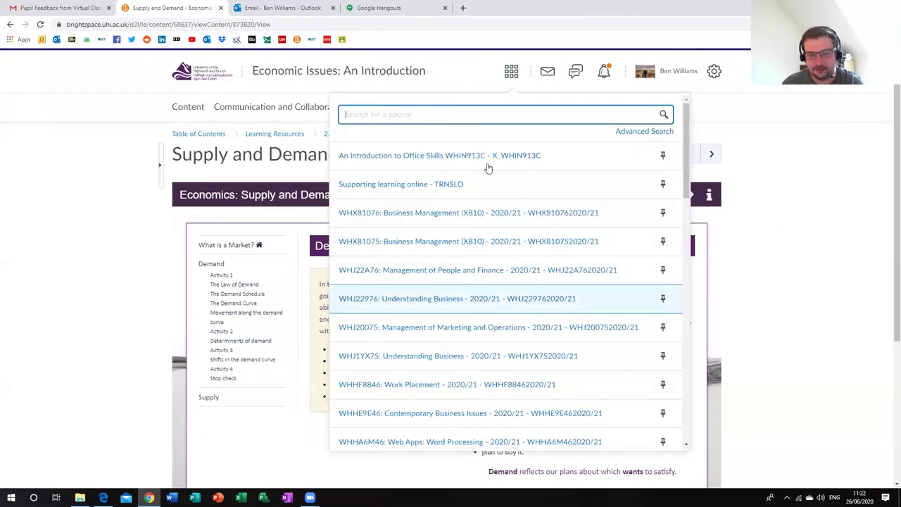
scroll(488, 169, down, 10)
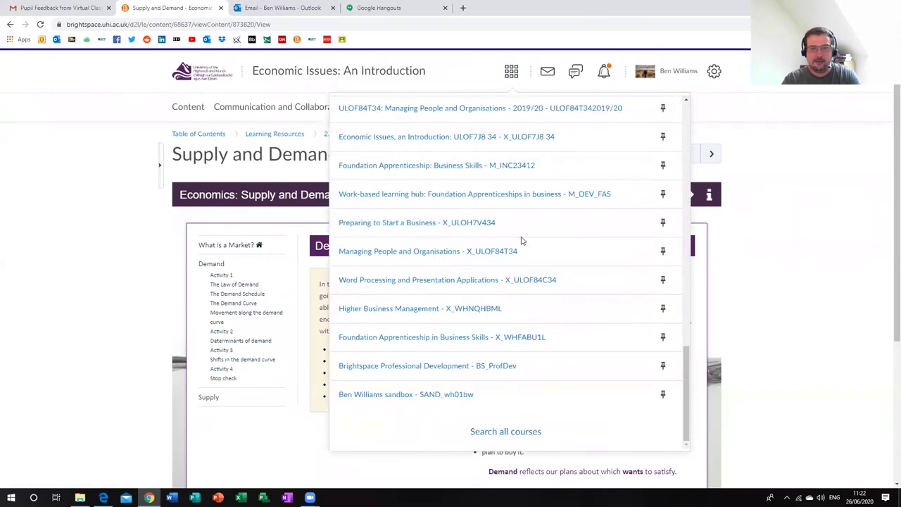
click(441, 261)
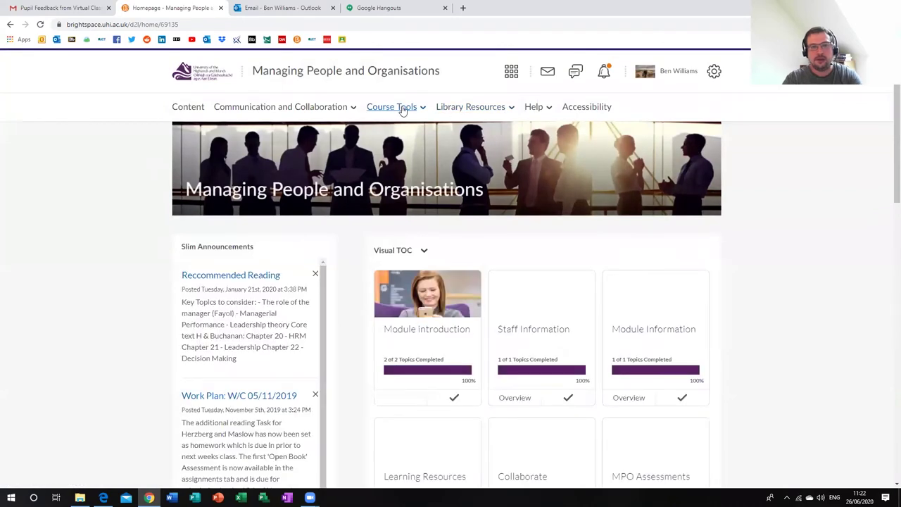
click(403, 111)
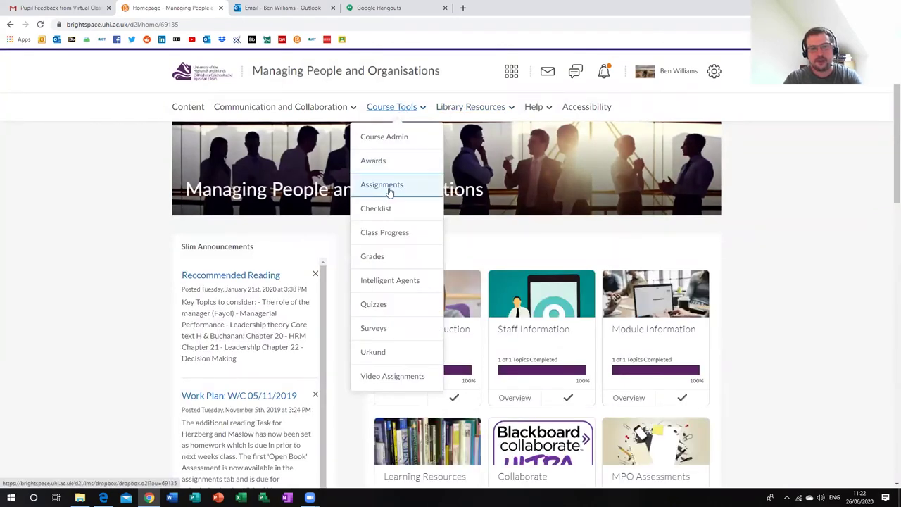
click(386, 166)
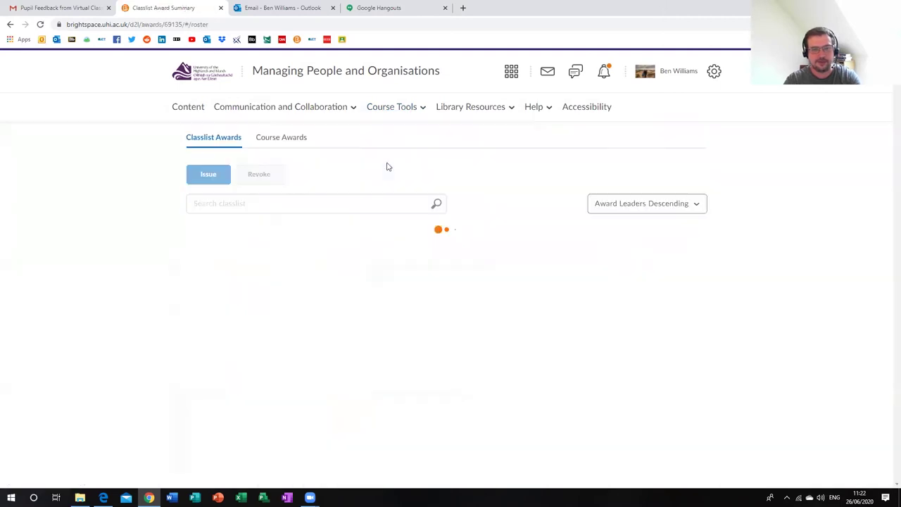
Step: View the details of the first student's Prudent Student, Sharing is Caring and Living on a prayer! badges
scroll(522, 142, down, 2)
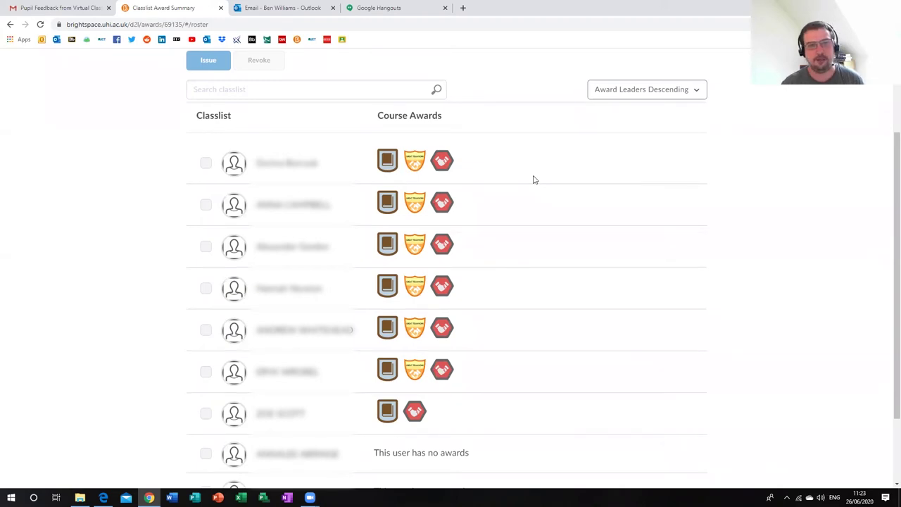
click(391, 166)
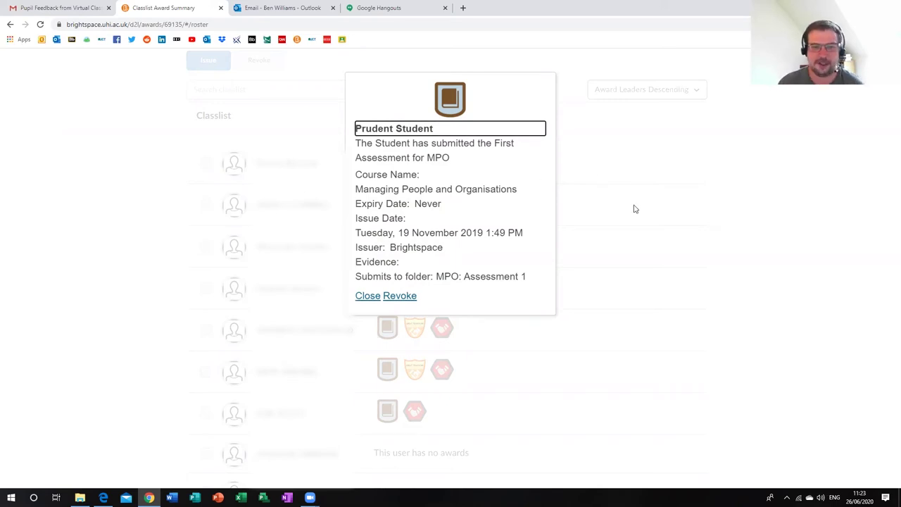
click(363, 296)
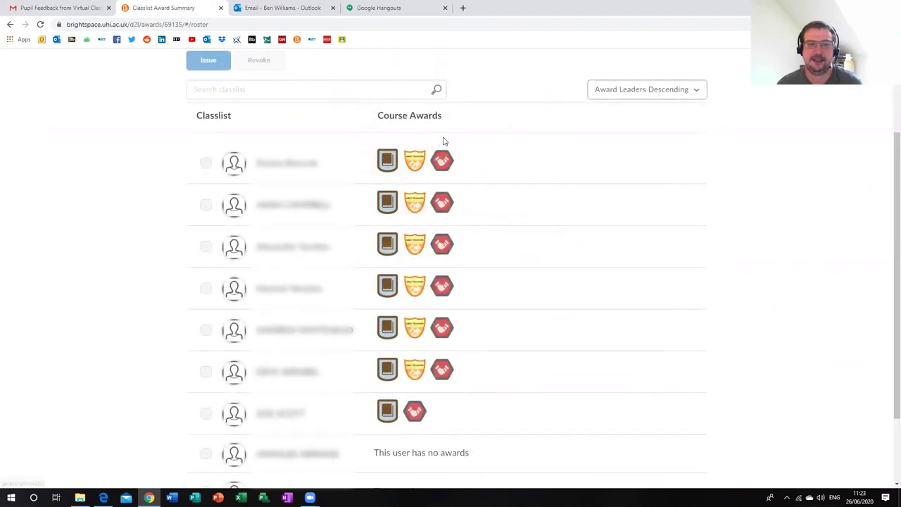
click(417, 169)
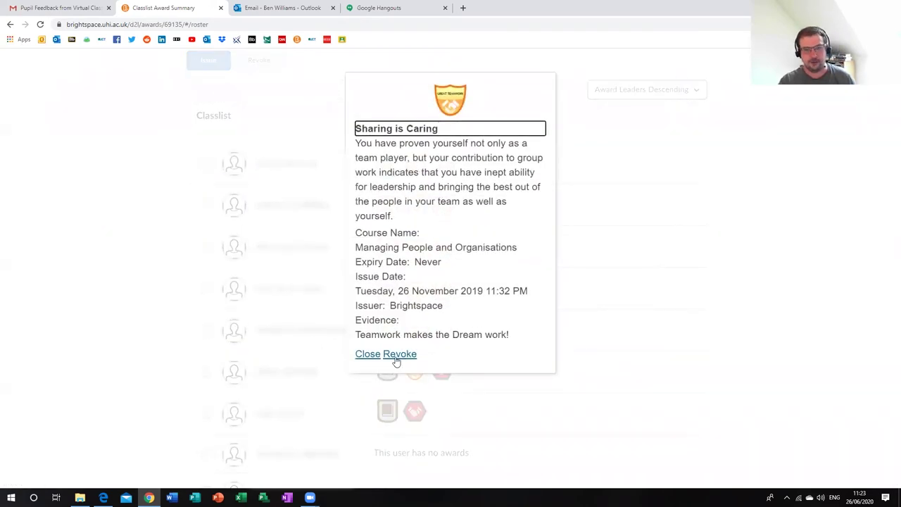
click(368, 354)
click(445, 164)
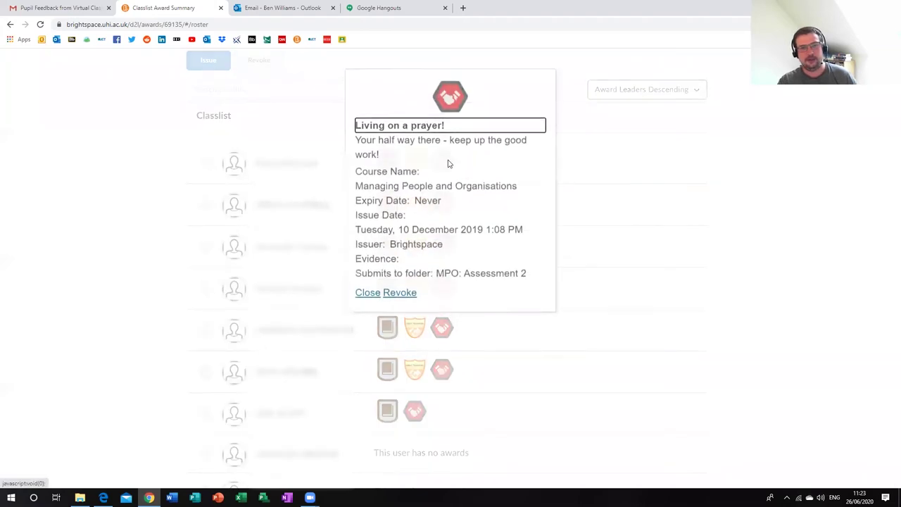
click(371, 296)
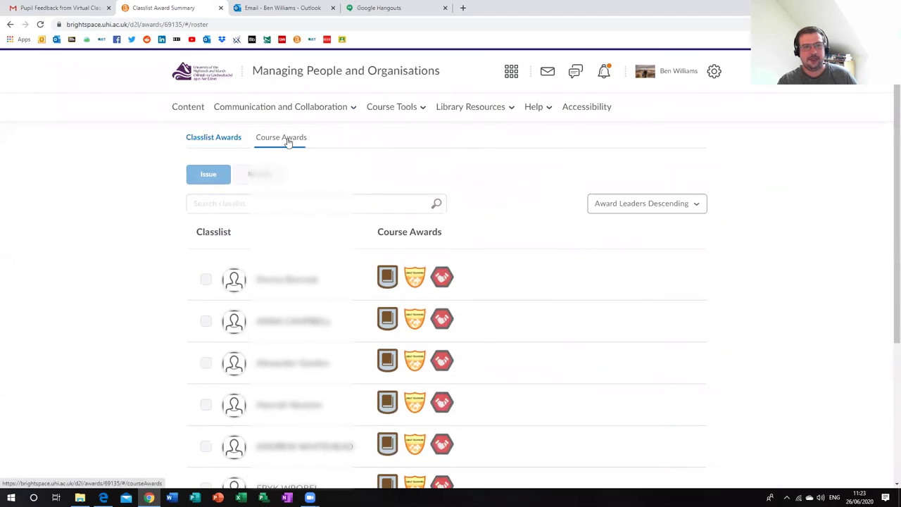
Step: Display the course awards and look through the badges set up for the course
click(285, 140)
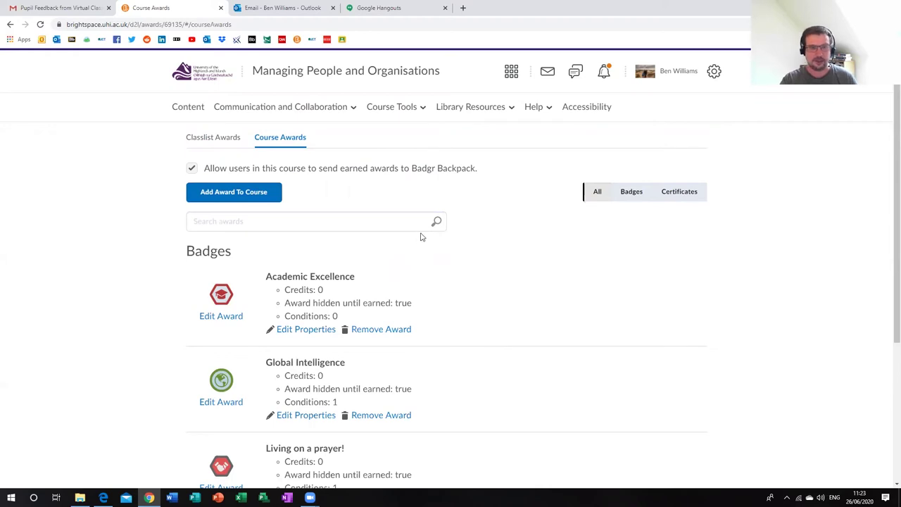
scroll(422, 236, down, 2)
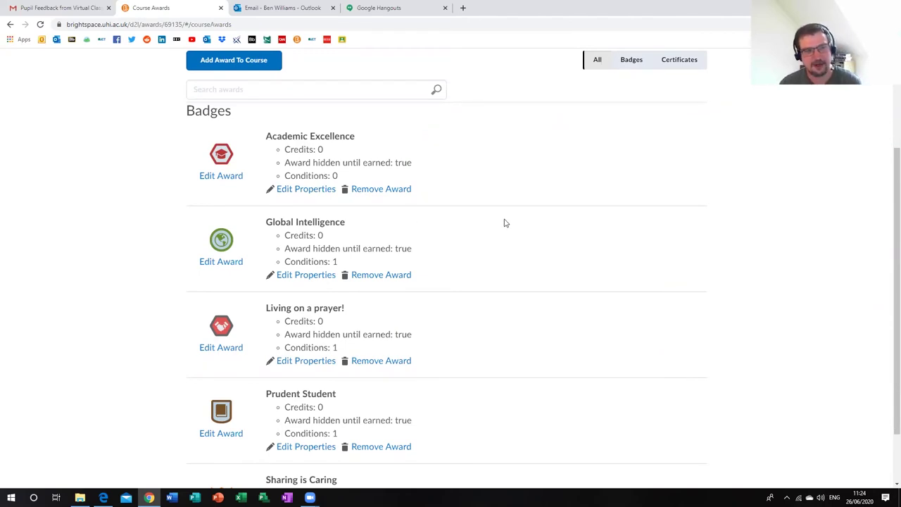
scroll(512, 243, up, 2)
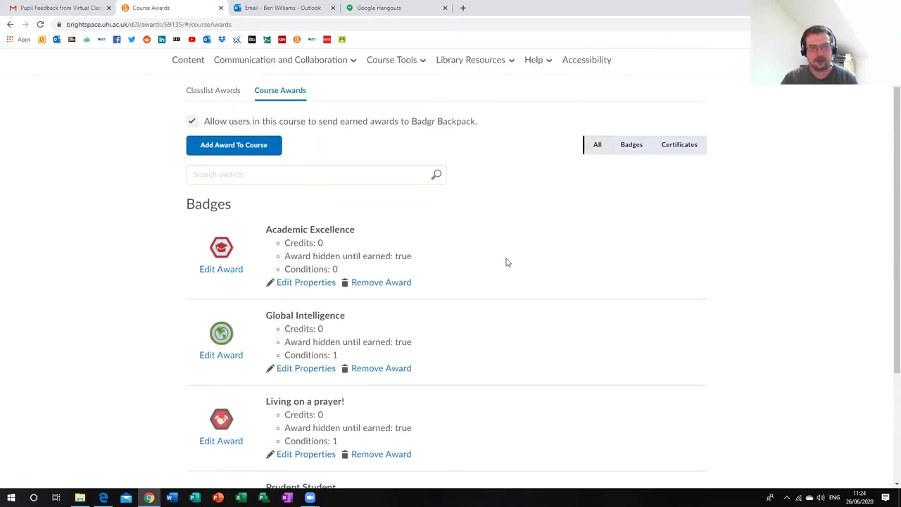
scroll(504, 266, up, 1)
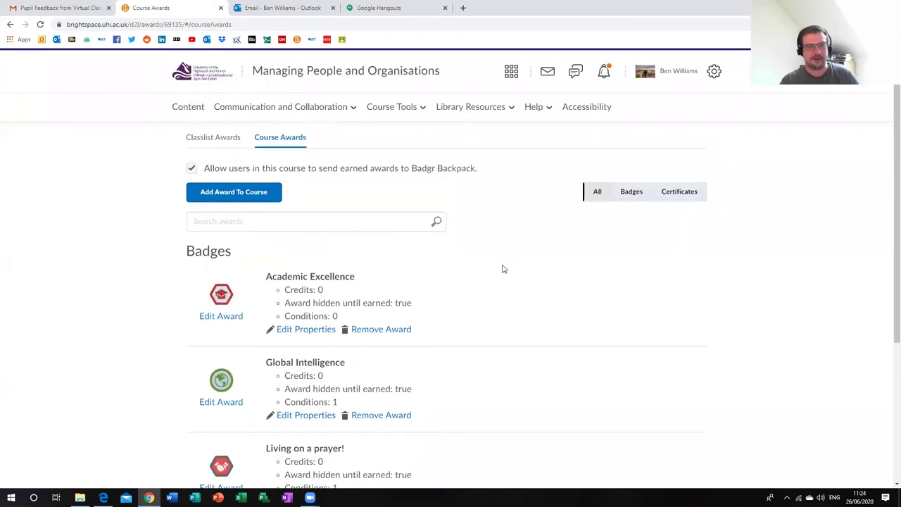
Step: Start a new intelligent agent for the Managing People and Organisations course and name it Student Check in
click(399, 106)
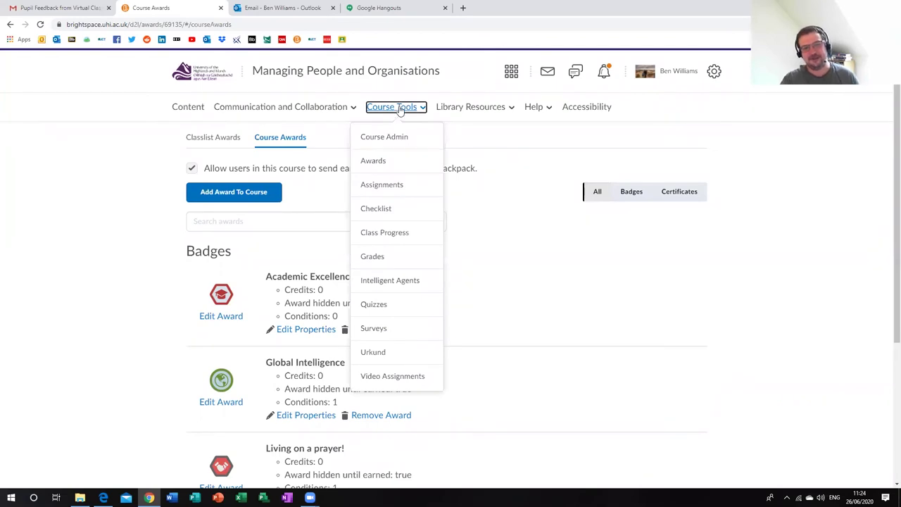
click(403, 282)
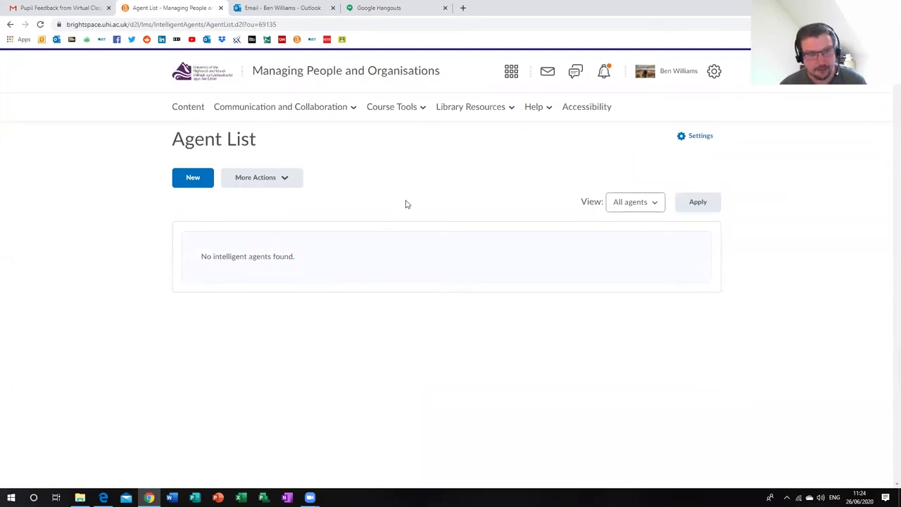
click(196, 180)
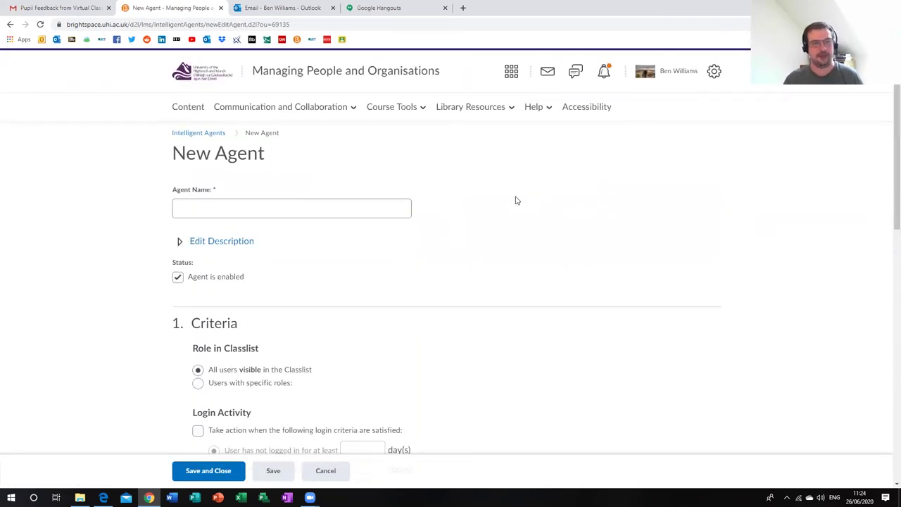
click(307, 210)
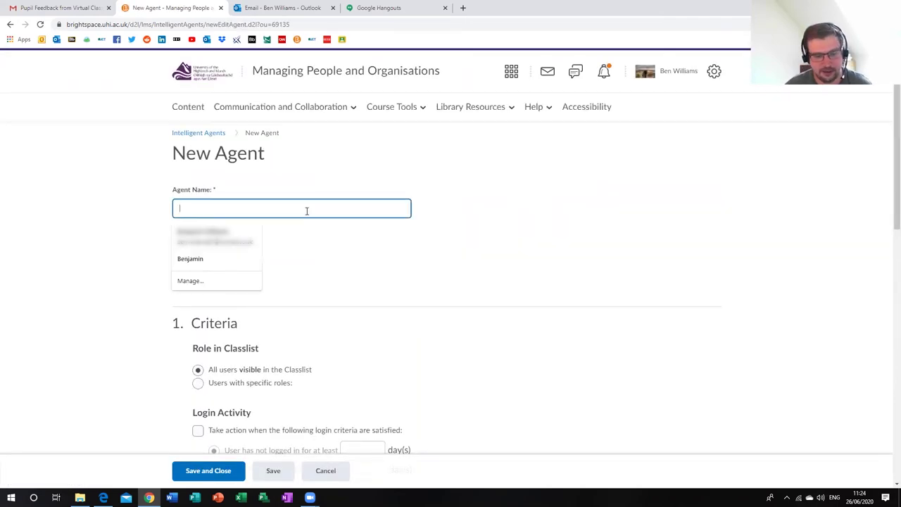
text(St)
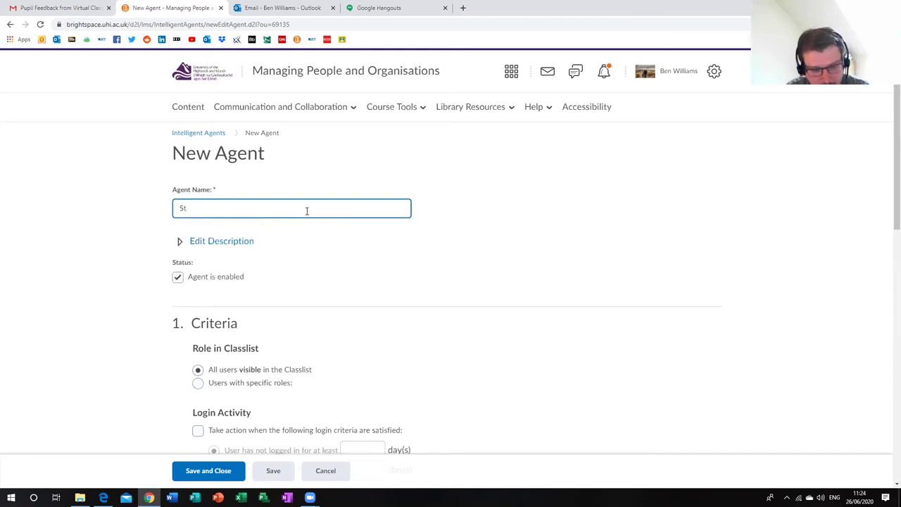
text(uuden)
key(BackSpace)
key(BackSpace)
key(BackSpace)
key(BackSpace)
key(BackSpace)
text(tudent )
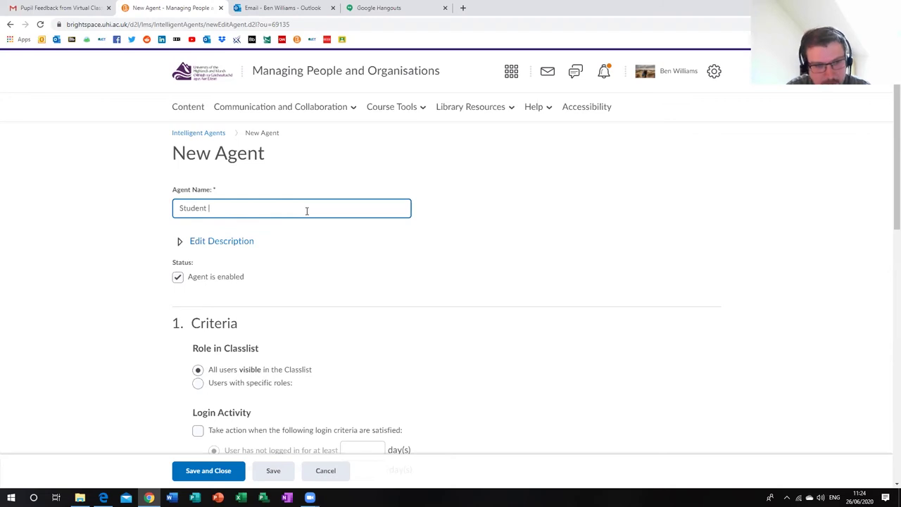
text(C)
text(k in)
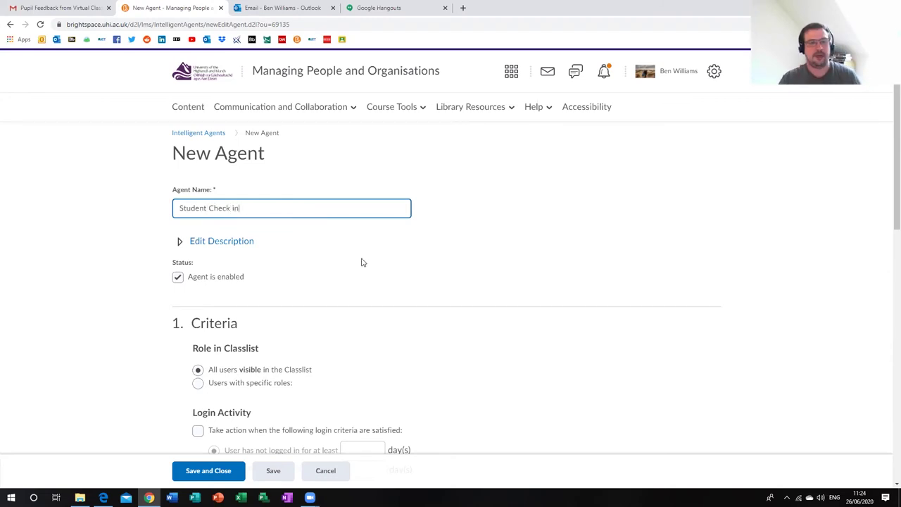
Step: Make the agent act on the login criterion that a user has not logged in for at least 7 days
scroll(363, 262, down, 2)
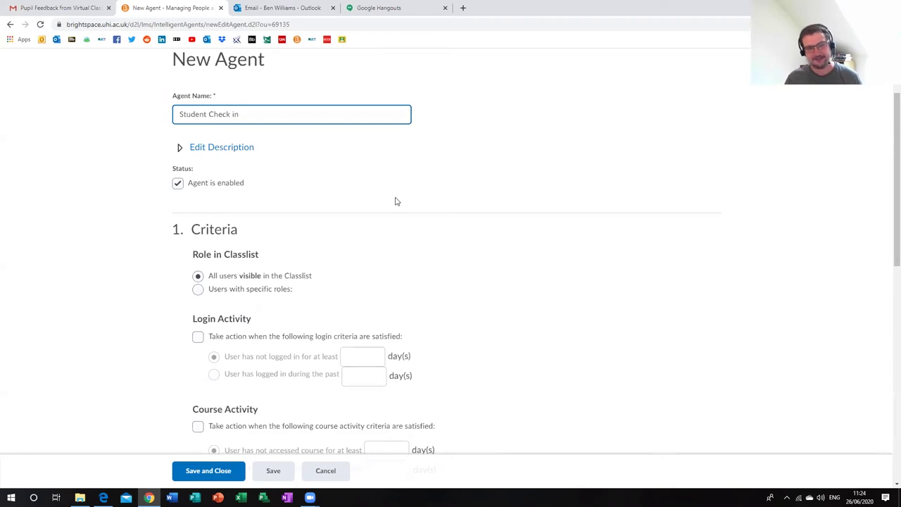
scroll(484, 165, down, 1)
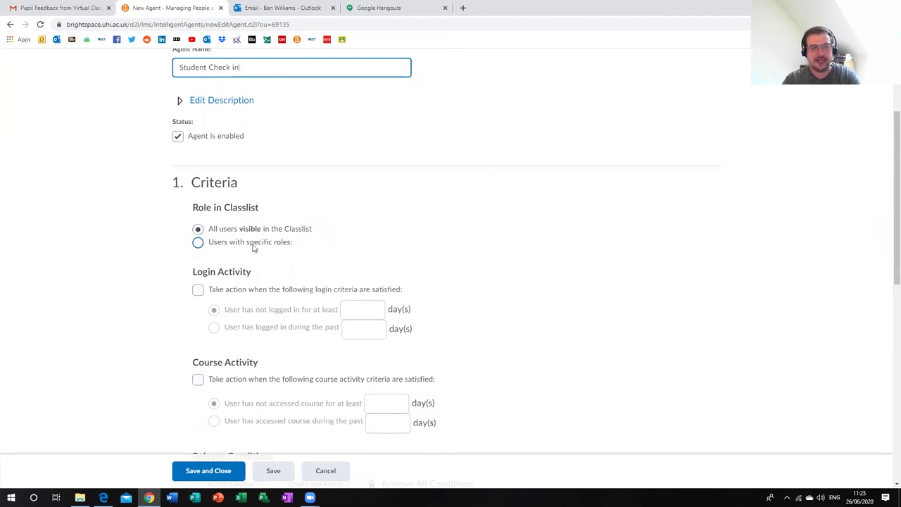
scroll(249, 259, down, 1)
click(198, 244)
click(348, 258)
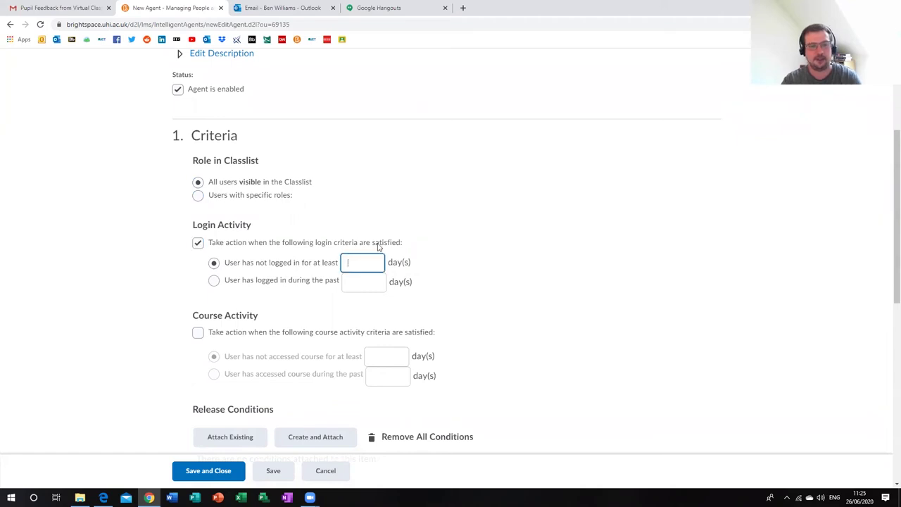
text(7)
click(479, 244)
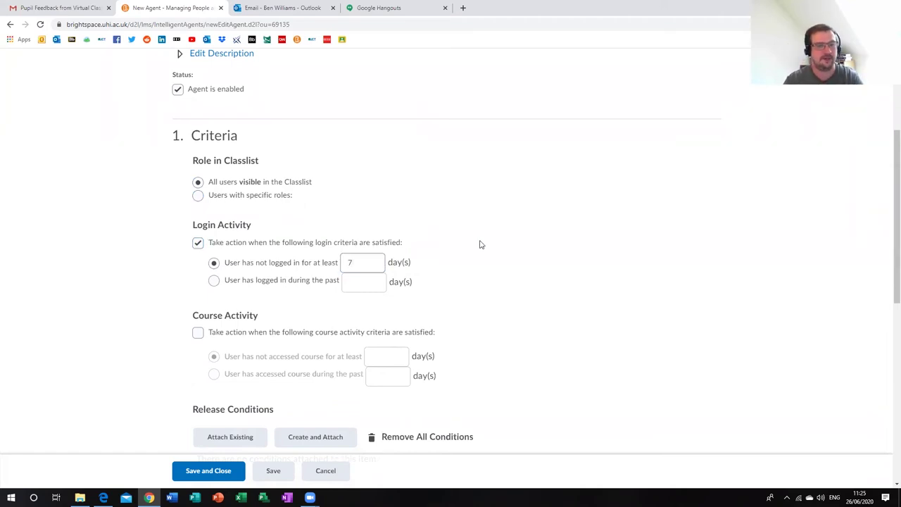
Step: Set the agent to send an email when the criteria are satisfied
scroll(247, 296, down, 1)
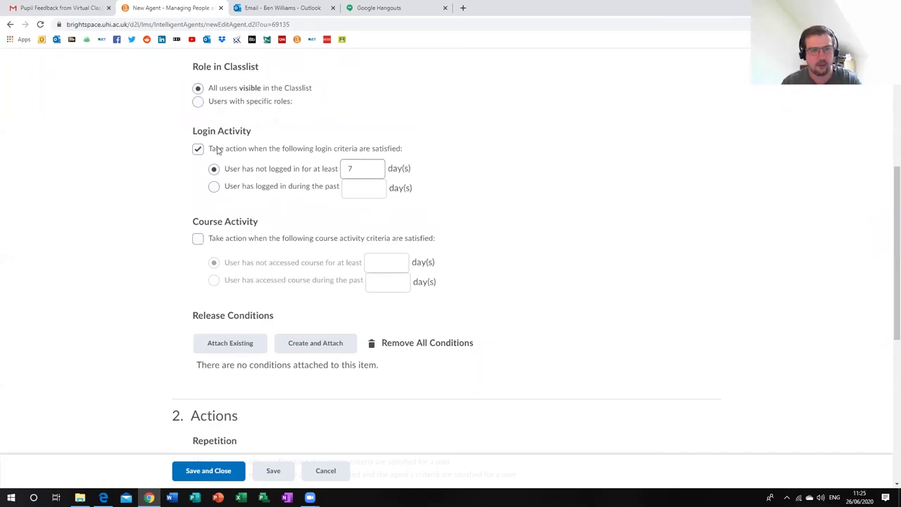
scroll(229, 220, down, 2)
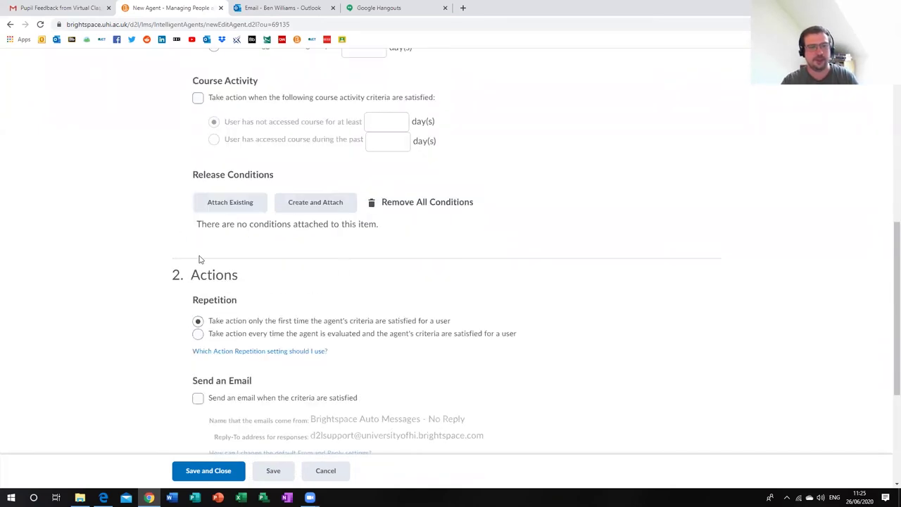
scroll(228, 290, down, 2)
click(199, 305)
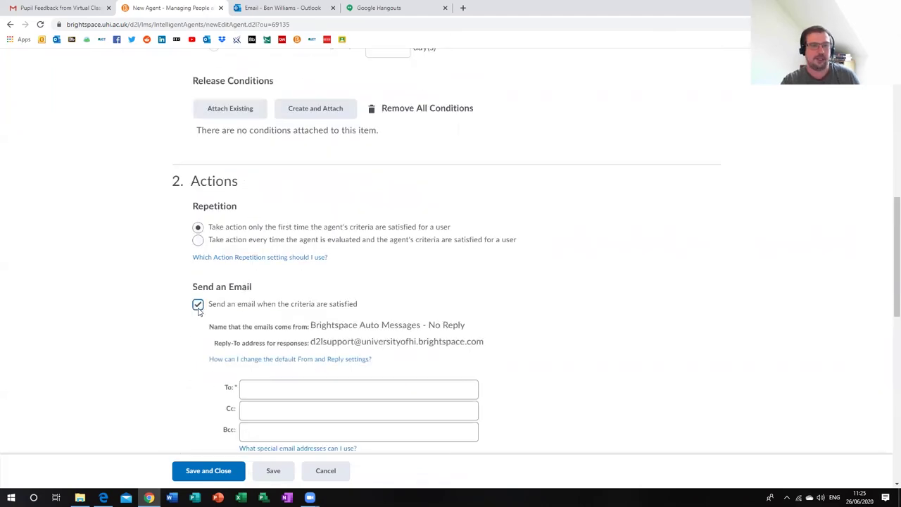
Step: Look through the agent email's recipient, Cc, subject, message and attachment settings without filling them in
scroll(394, 259, down, 5)
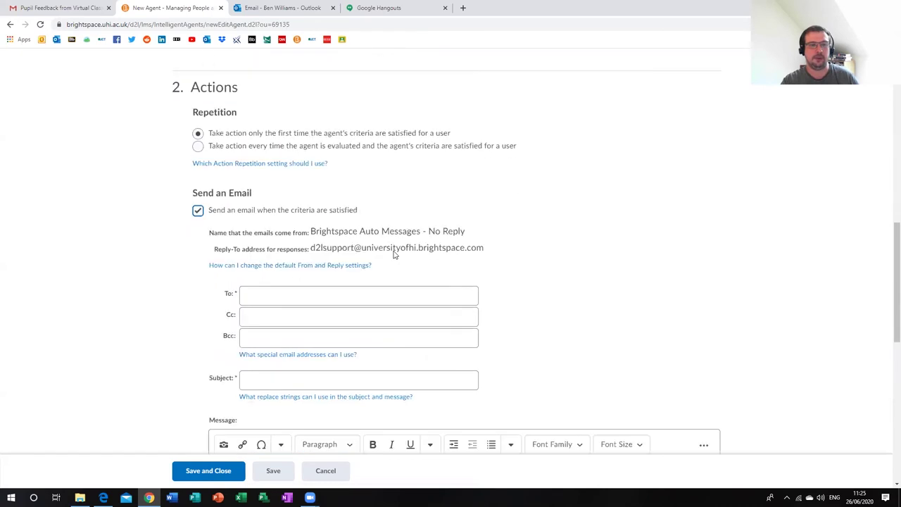
click(257, 153)
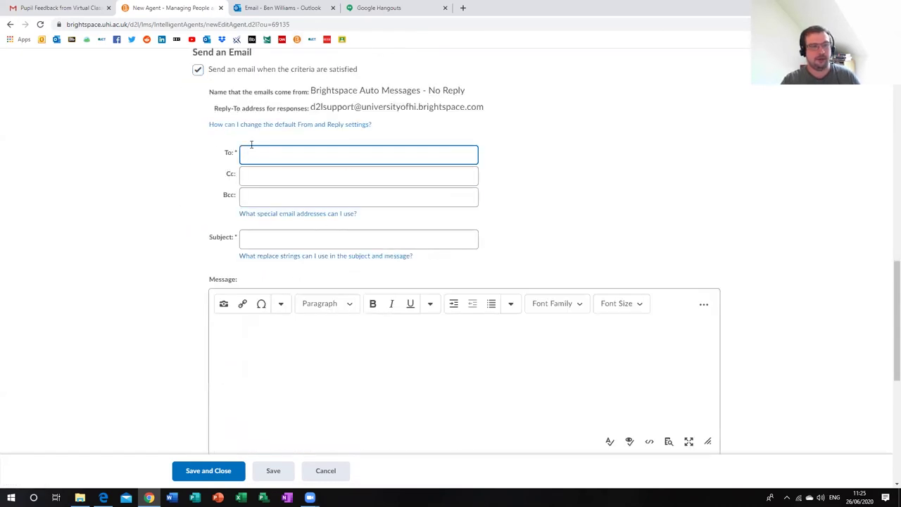
click(392, 176)
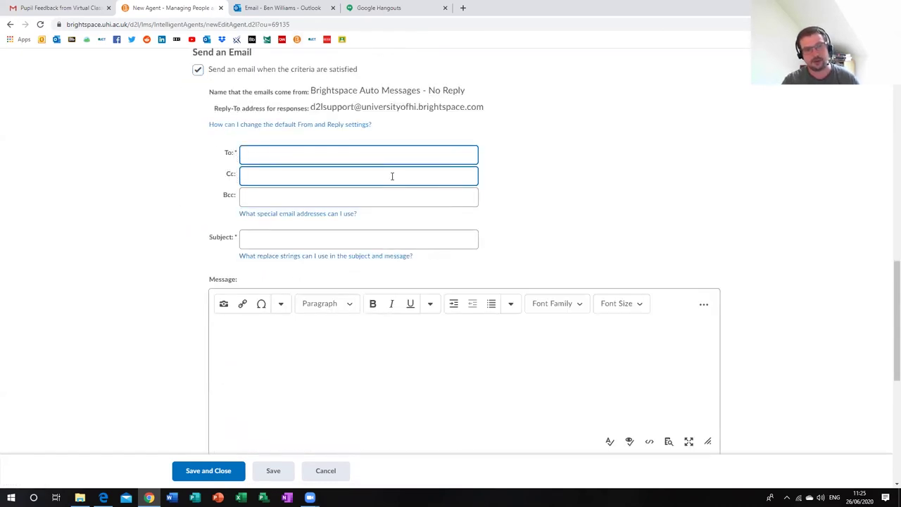
click(275, 238)
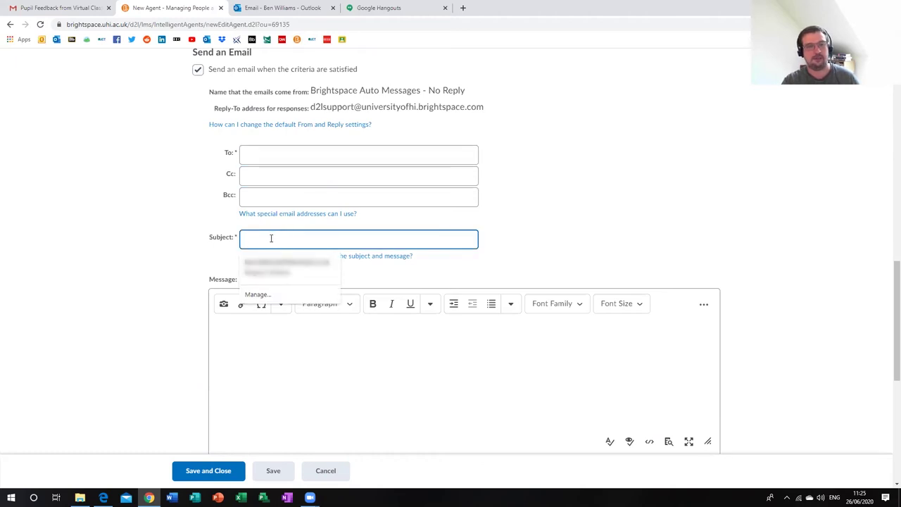
click(242, 348)
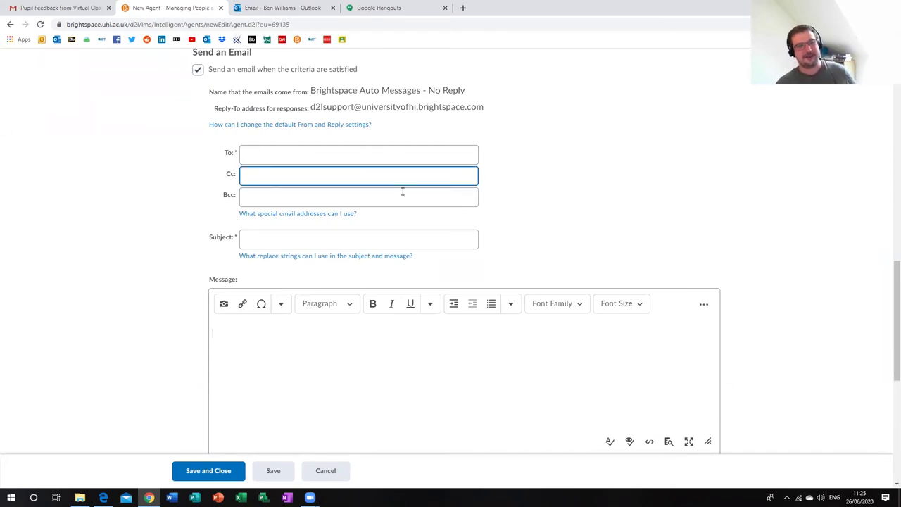
scroll(513, 252, down, 1)
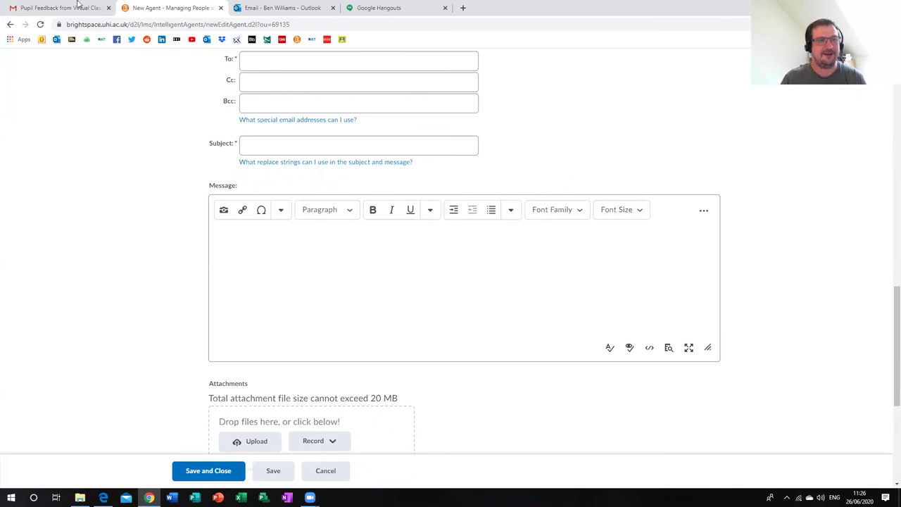
Step: Close Google Hangouts and show the Google Classroom course list in a new tab
click(380, 8)
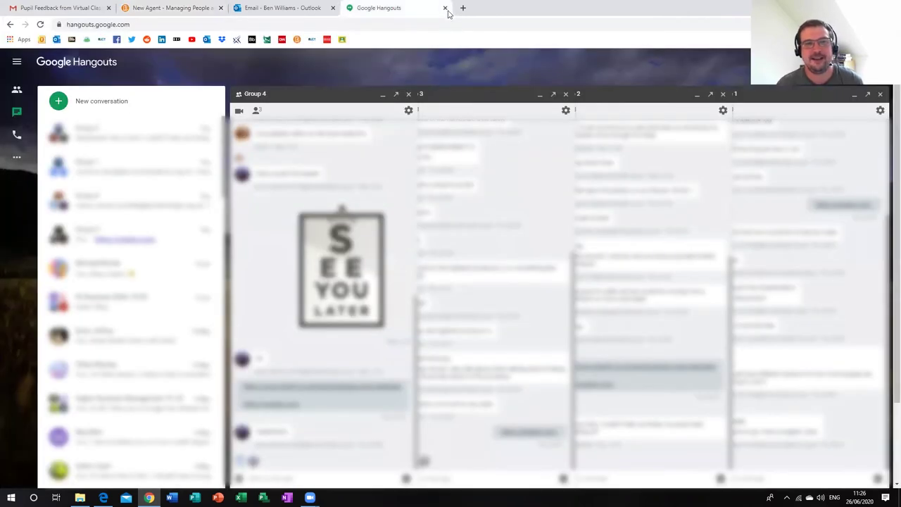
click(445, 8)
key(ctrl+t)
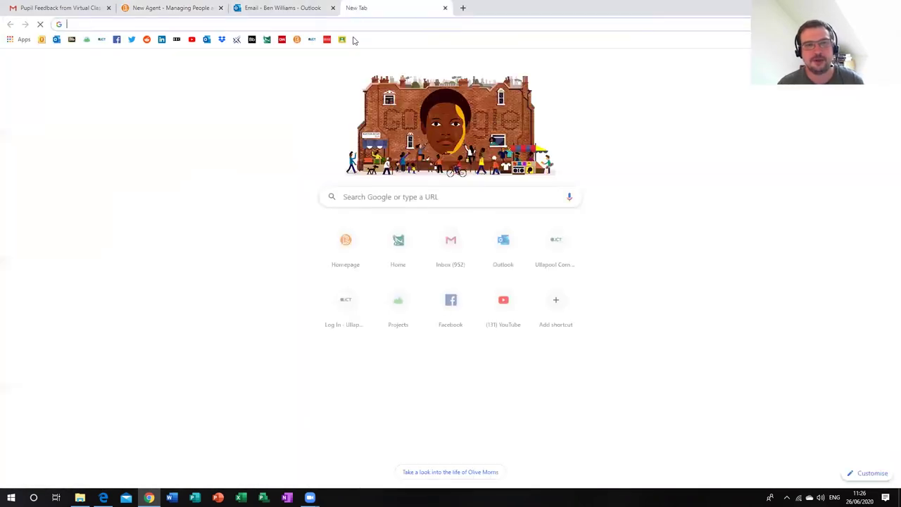
click(342, 40)
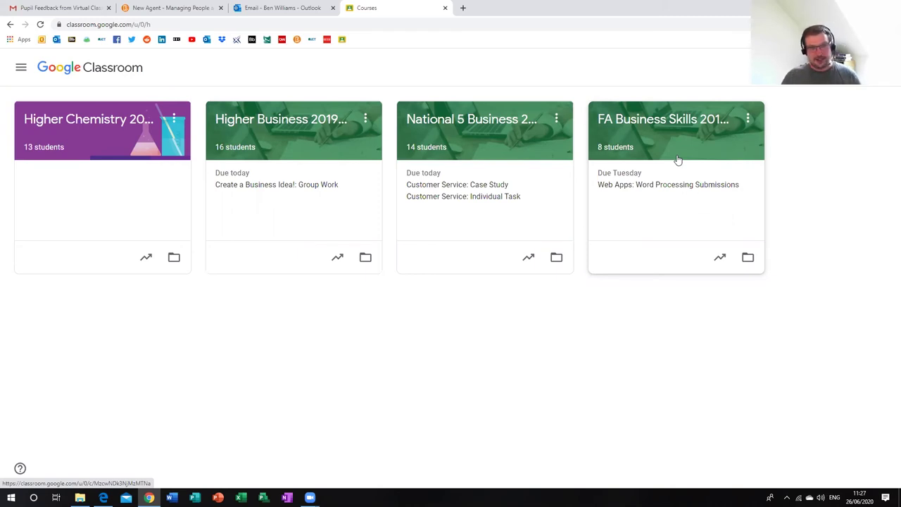
Step: Close the Google Classroom and Outlook tabs
click(444, 8)
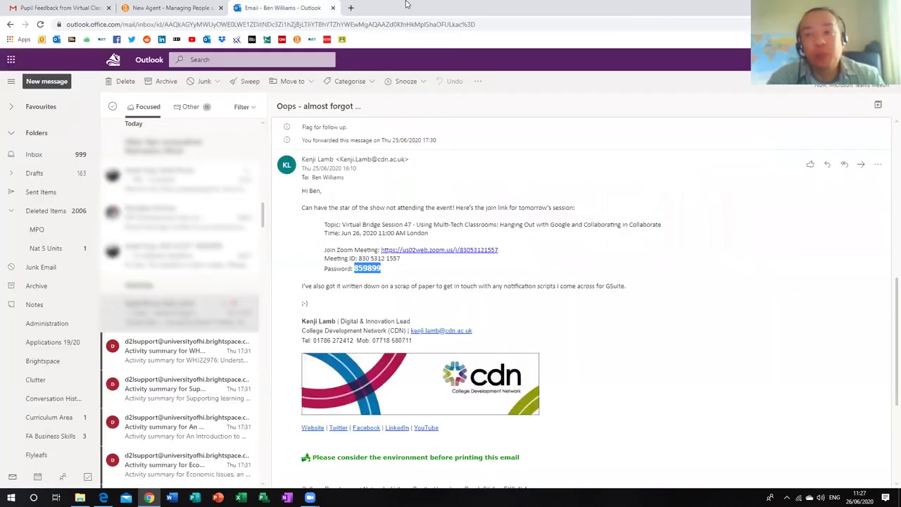
click(332, 8)
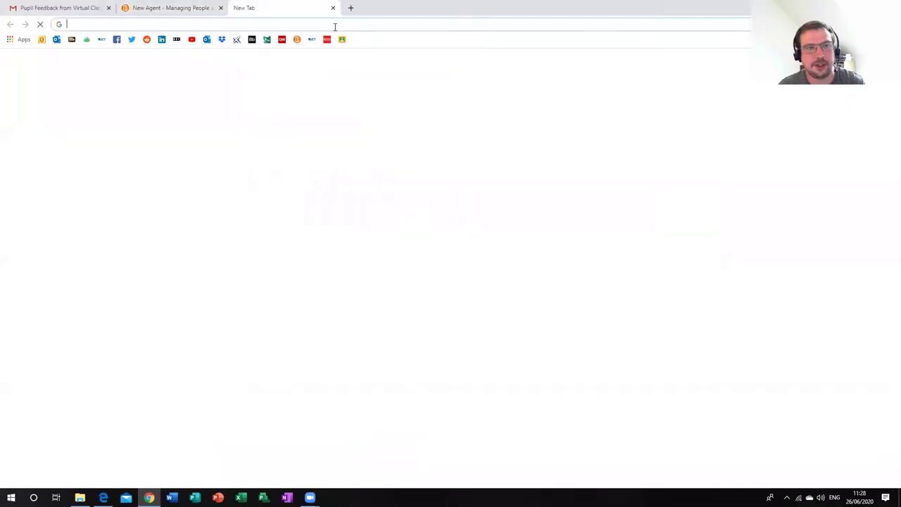
Step: Reopen Google Classroom and display the Core Notes topic in the Higher Business 2019 - 2020 classwork
click(342, 41)
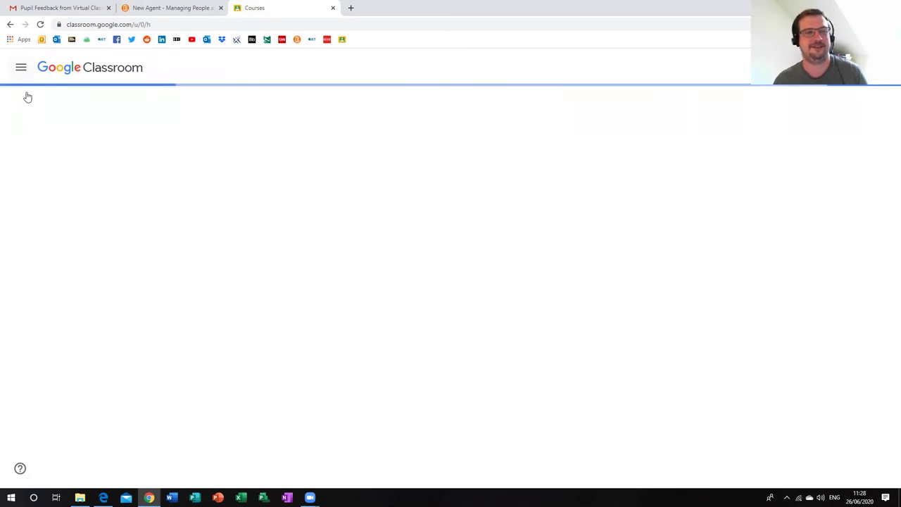
click(303, 120)
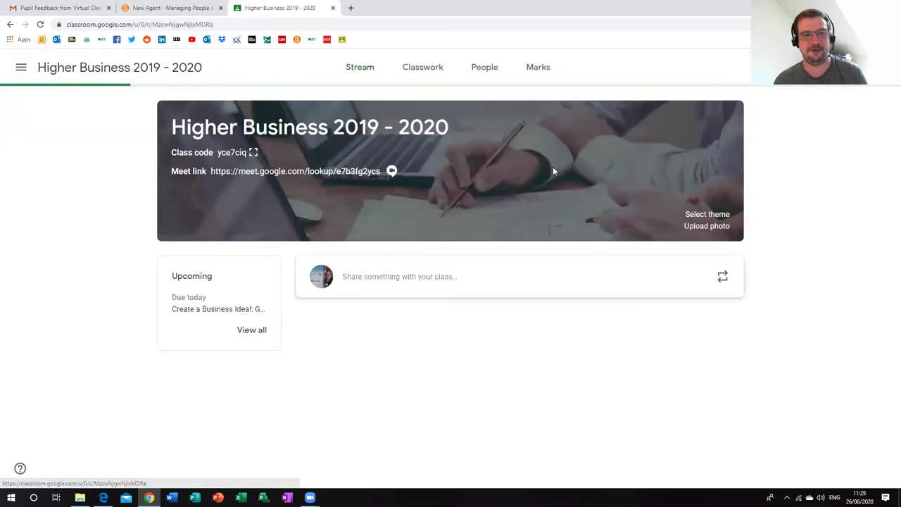
click(419, 67)
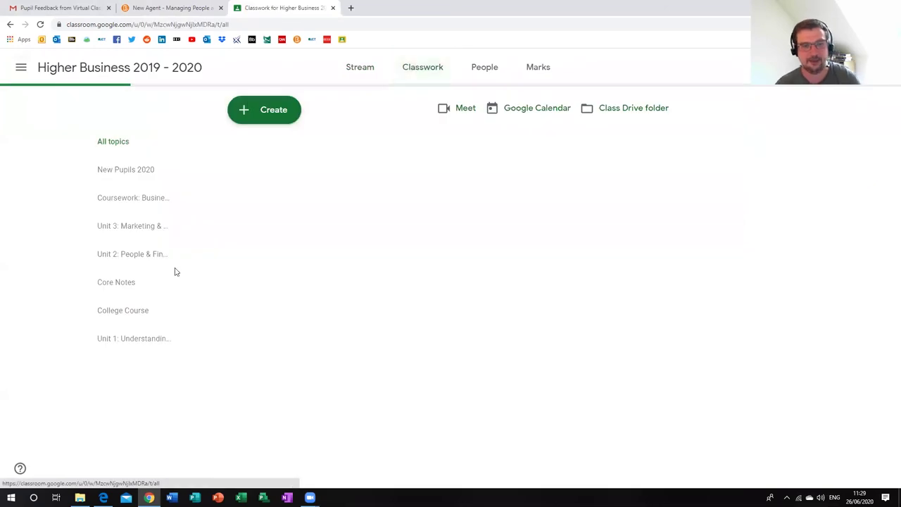
click(113, 282)
scroll(391, 269, down, 3)
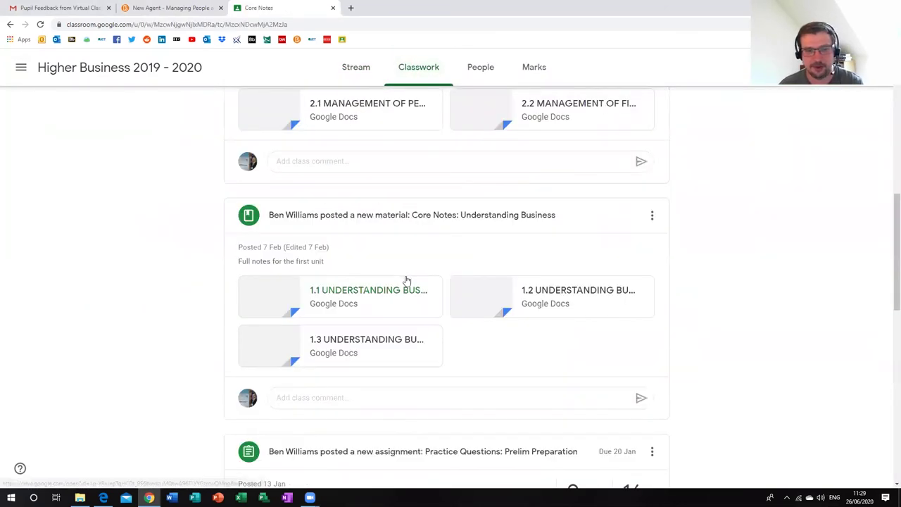
Step: Open the 1.1 UNDERSTANDING BUSINESS document from the Core Notes material and copy its web address
click(380, 291)
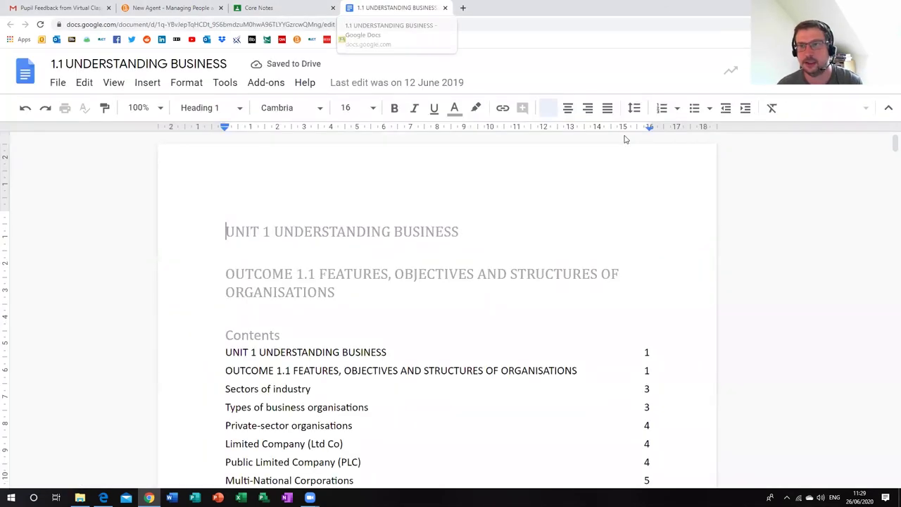
click(204, 24)
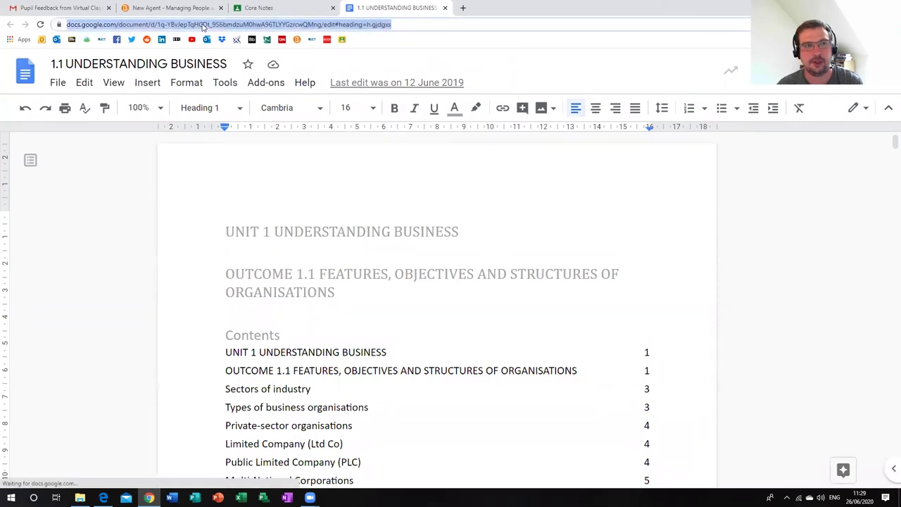
right_click(204, 24)
click(250, 75)
Step: Return to the Core Notes topic and use the options of the Core Notes: Understanding Business material
key(ctrl+shift+Tab)
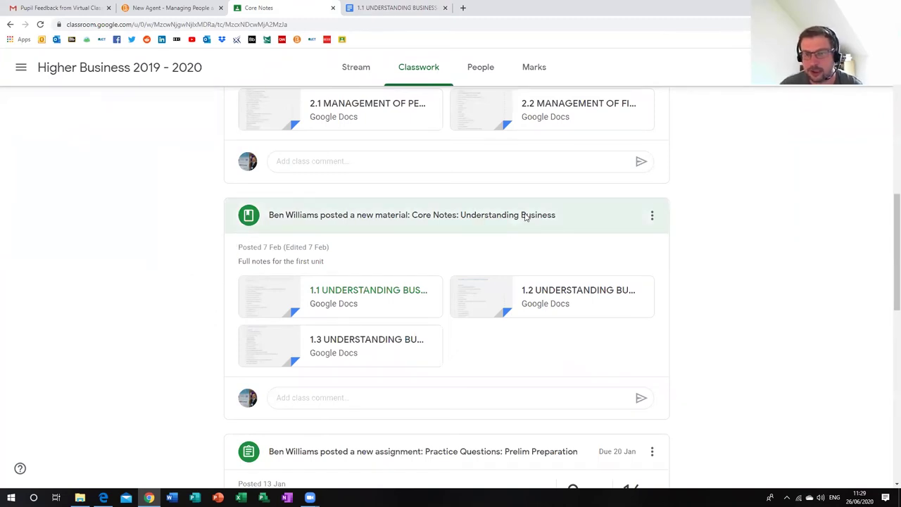
click(651, 215)
click(616, 280)
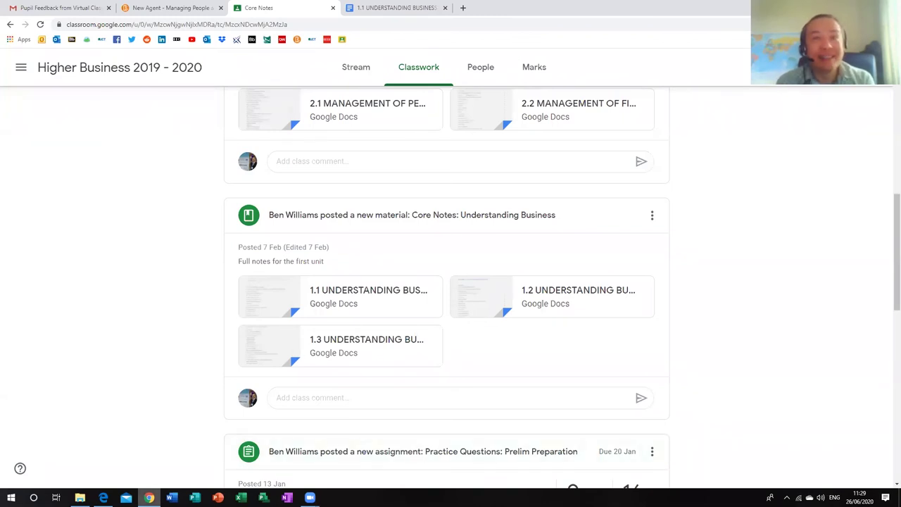
Step: Minimise all windows to show the desktop
key(super+d)
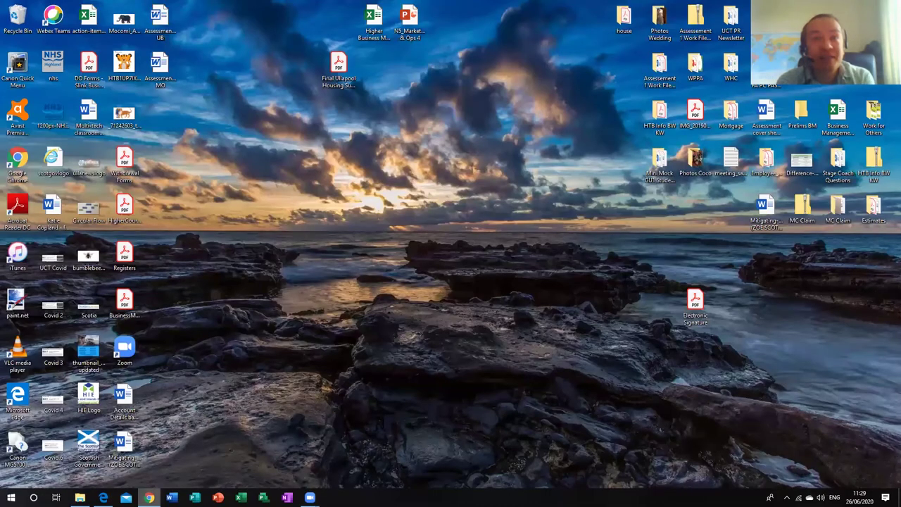